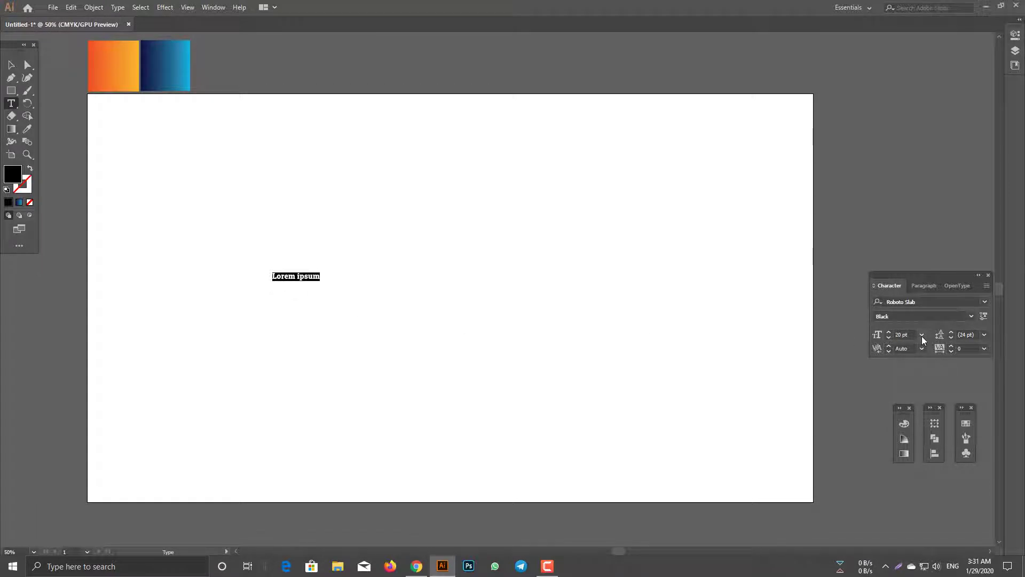
Set the placeholder text's font size to 250 pt and replace its wording with LOVE in capitals.
left_click(903, 334)
type("250")
key("Return")
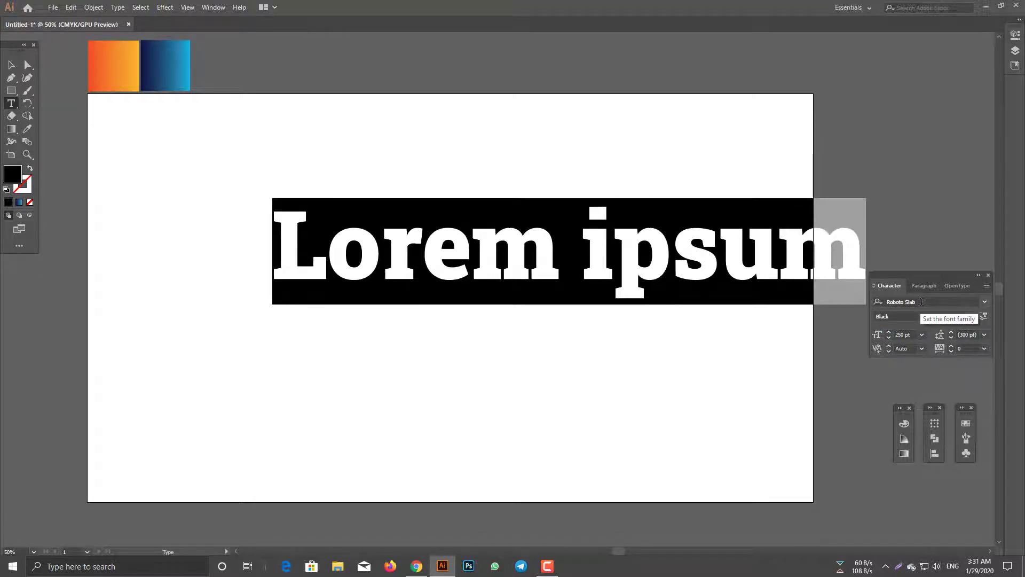
type("lo")
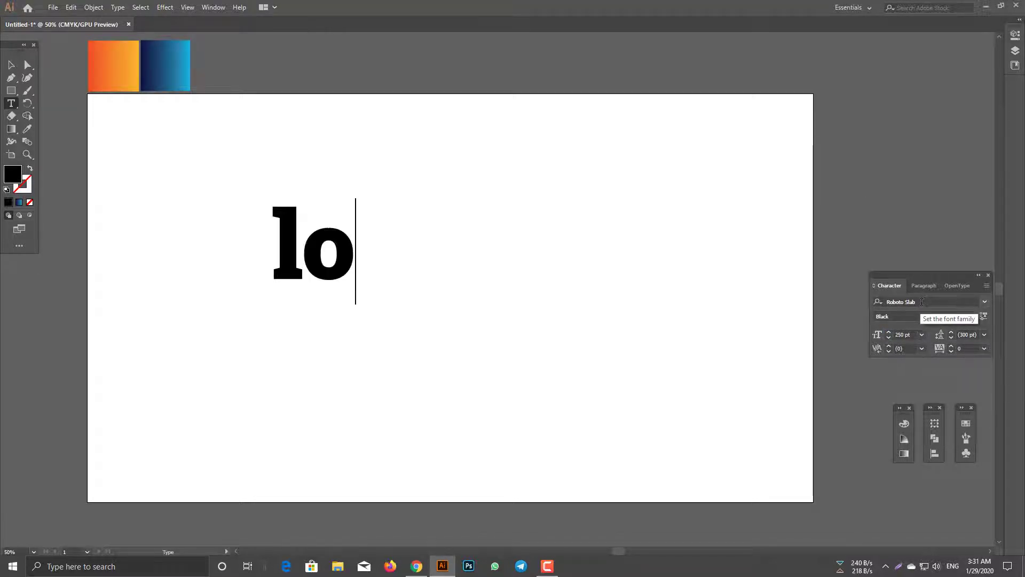
key("BackSpace")
key("BackSpace")
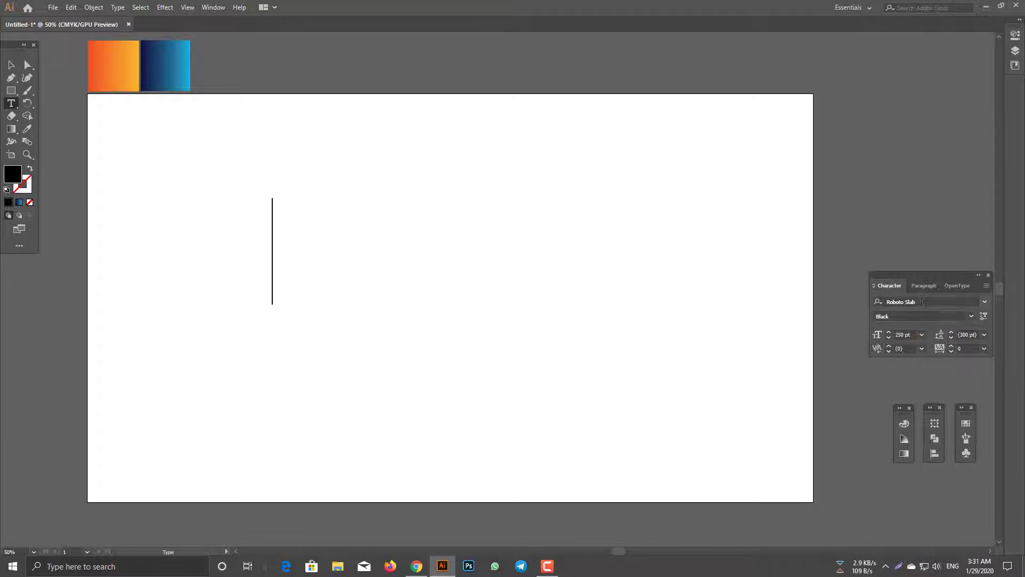
type("LOVE")
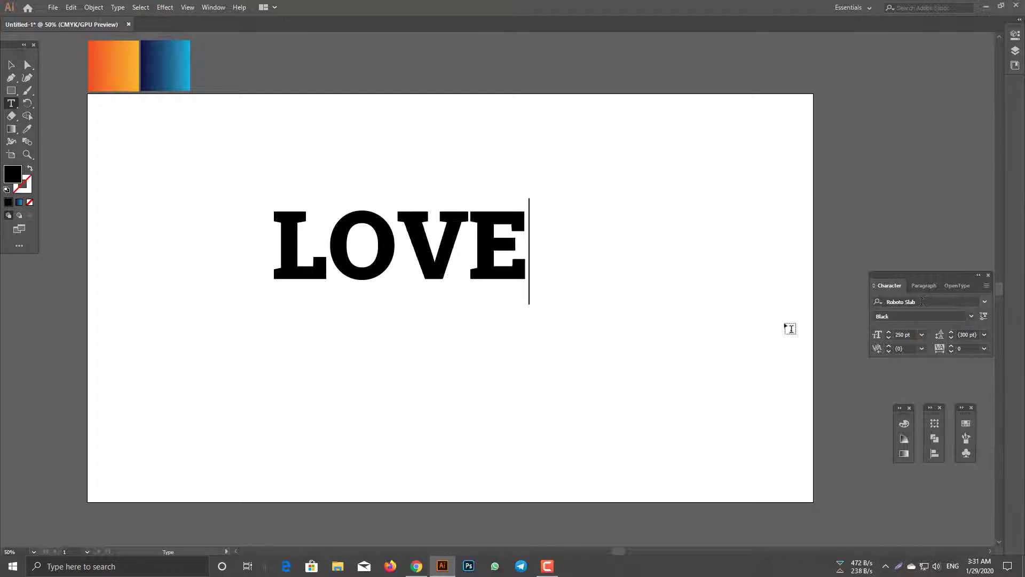
Change the LOVE text's font to Montserrat Black Italic and move the word near the artboard's centre.
left_click(11, 65)
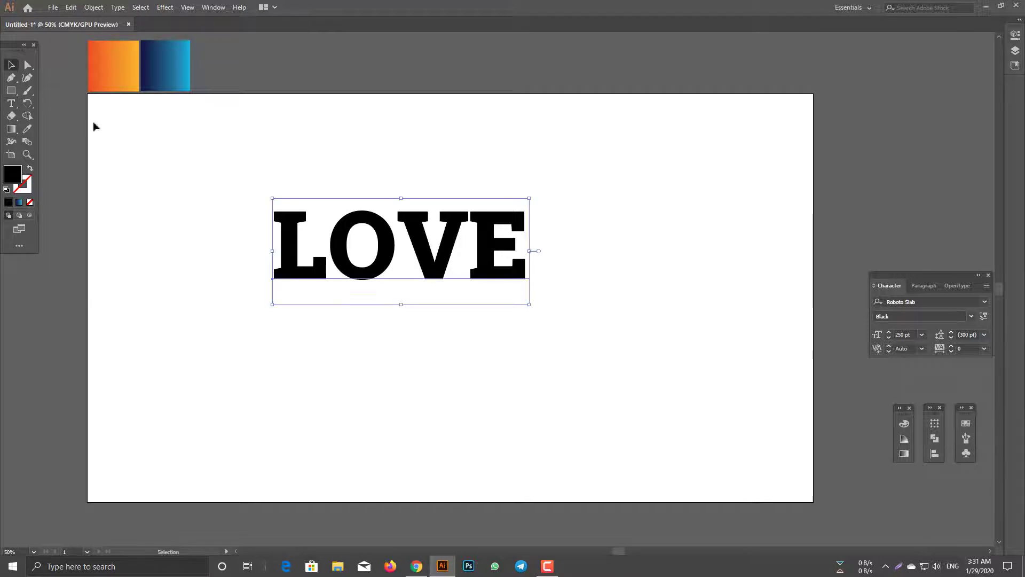
left_click_drag(445, 264, 431, 307)
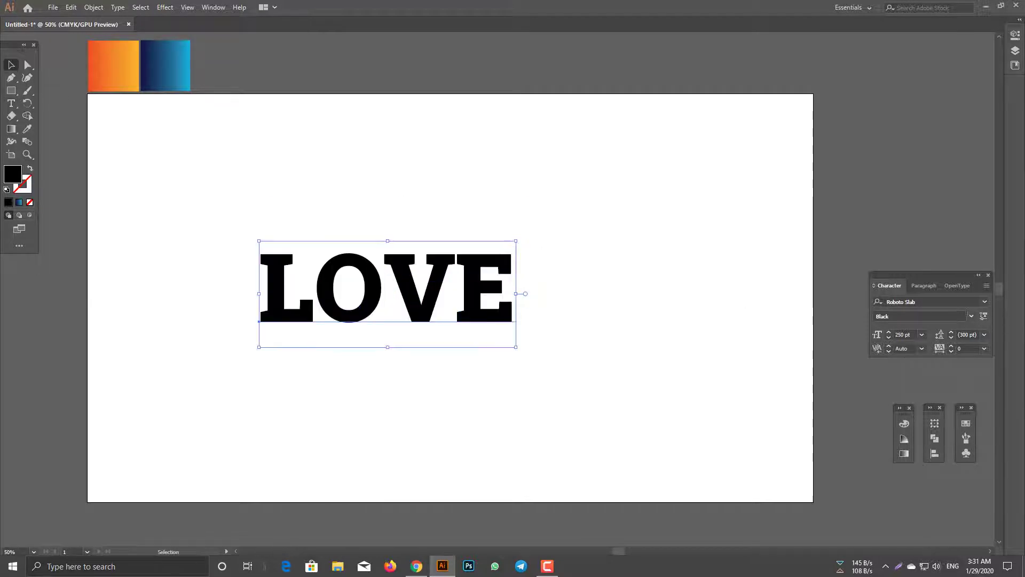
left_click(880, 303)
type("mont")
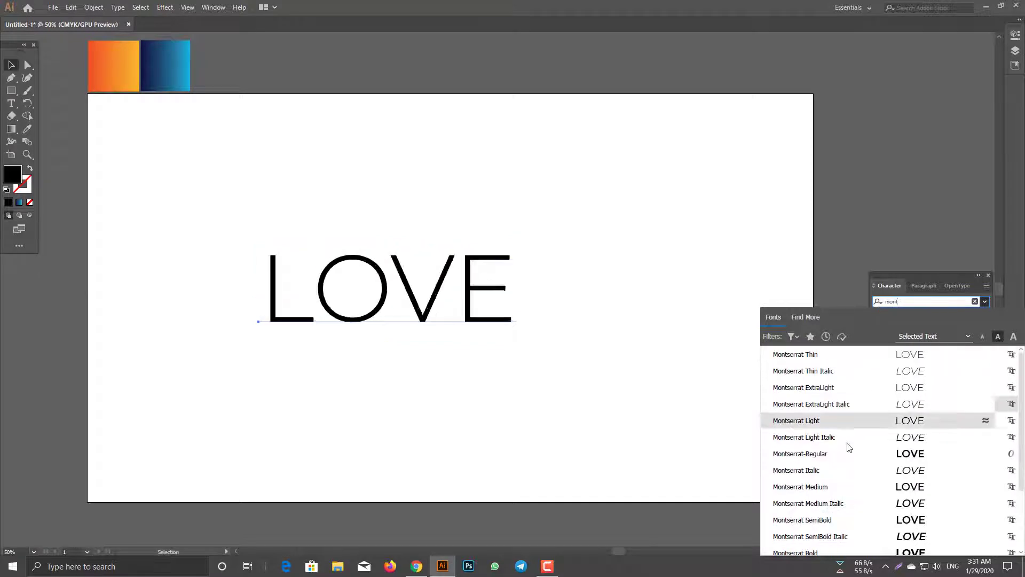
scroll(817, 544, "down", 1)
scroll(817, 541, "down", 1)
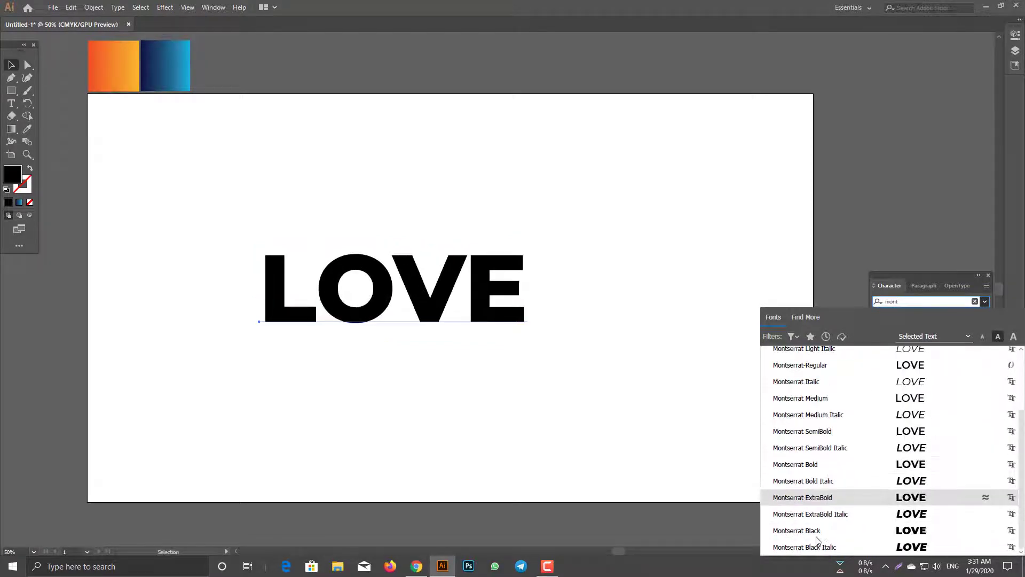
left_click(812, 516)
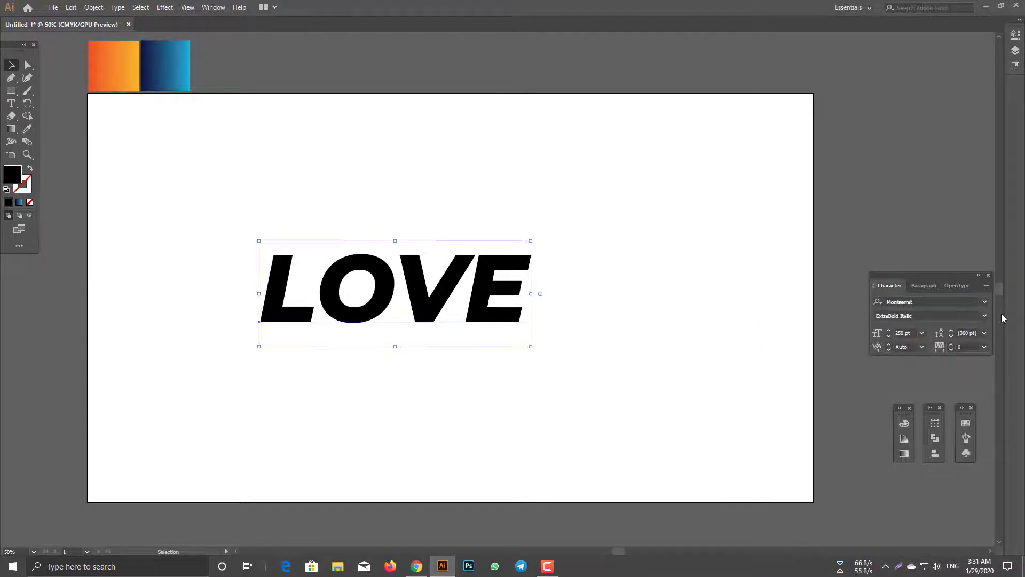
left_click(985, 315)
left_click(909, 524)
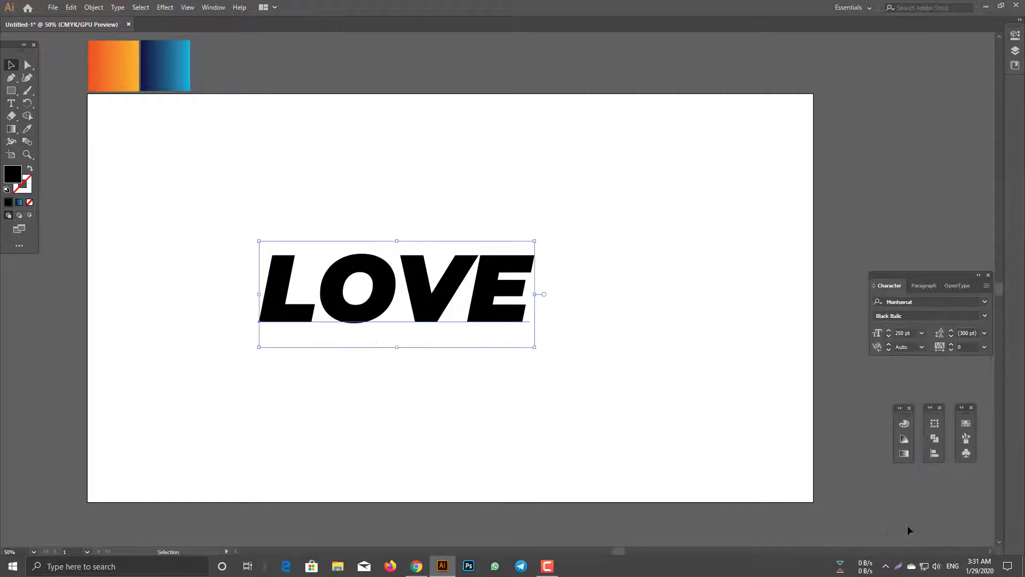
left_click_drag(451, 293, 492, 302)
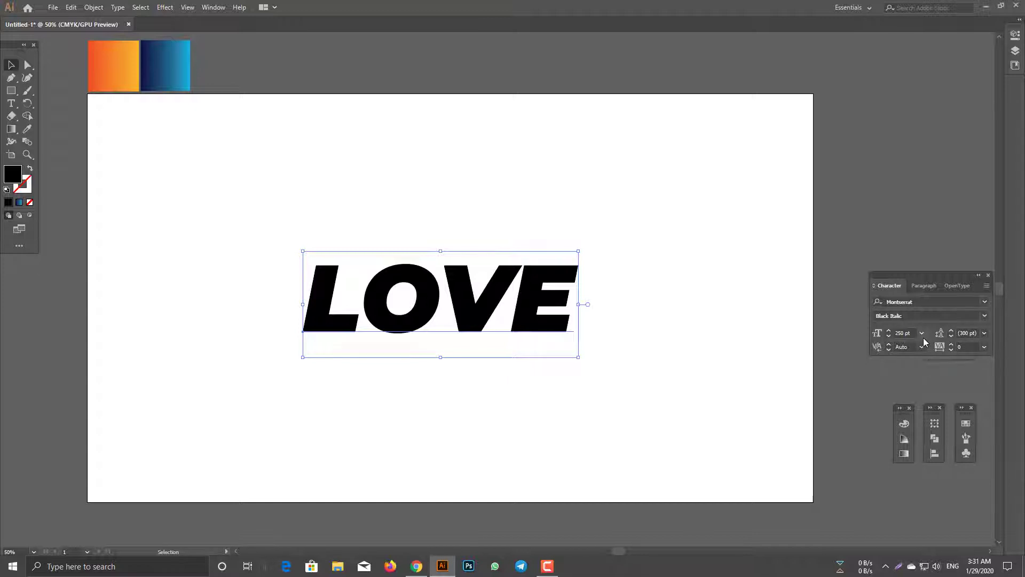
Convert the LOVE text to outlines and fill the letters with the orange gradient sampled from the reference square.
right_click(420, 288)
left_click(451, 359)
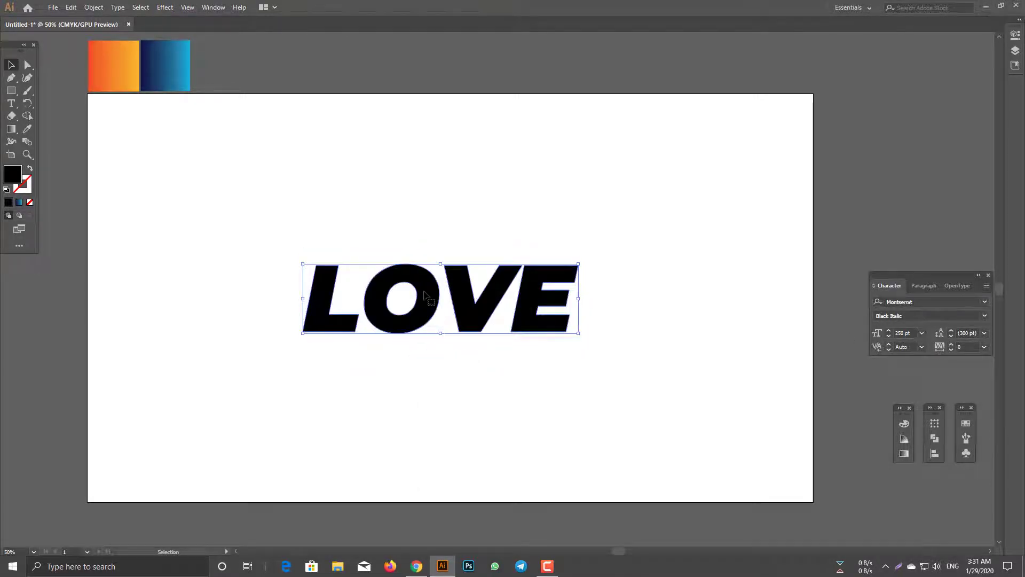
left_click(27, 130)
left_click(113, 63)
left_click(12, 68)
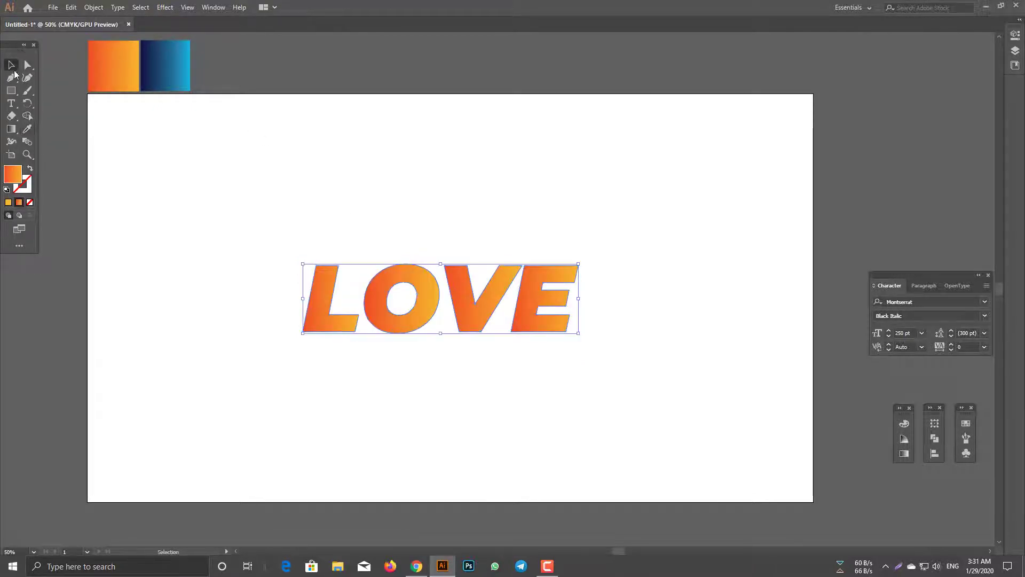
Apply a Transform effect to the orange LOVE lettering with 100 copies, moved 0.5 px horizontally and 0.5 px vertically.
left_click(165, 7)
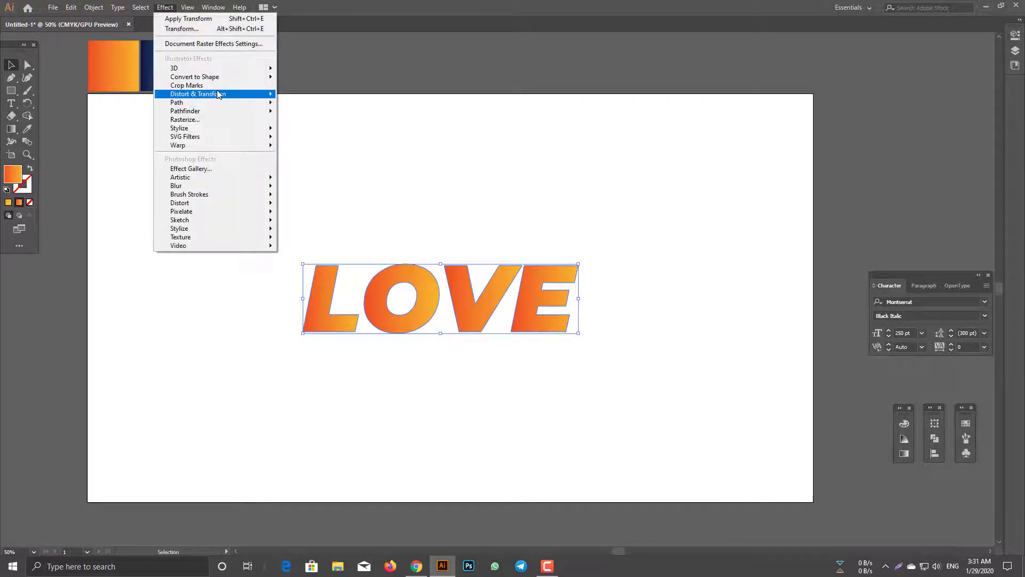
mouse_move(218, 94)
left_click(312, 132)
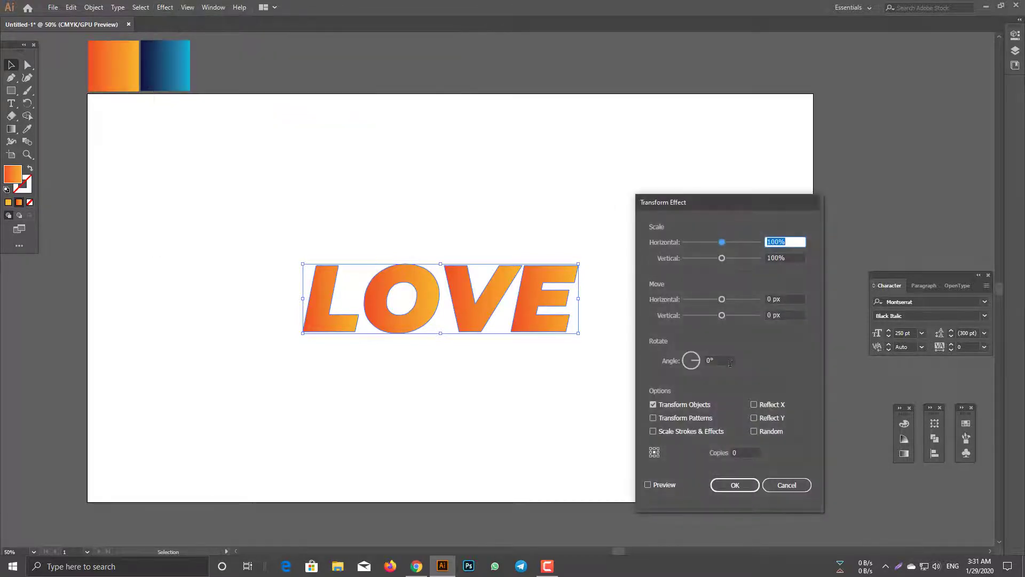
left_click(747, 453)
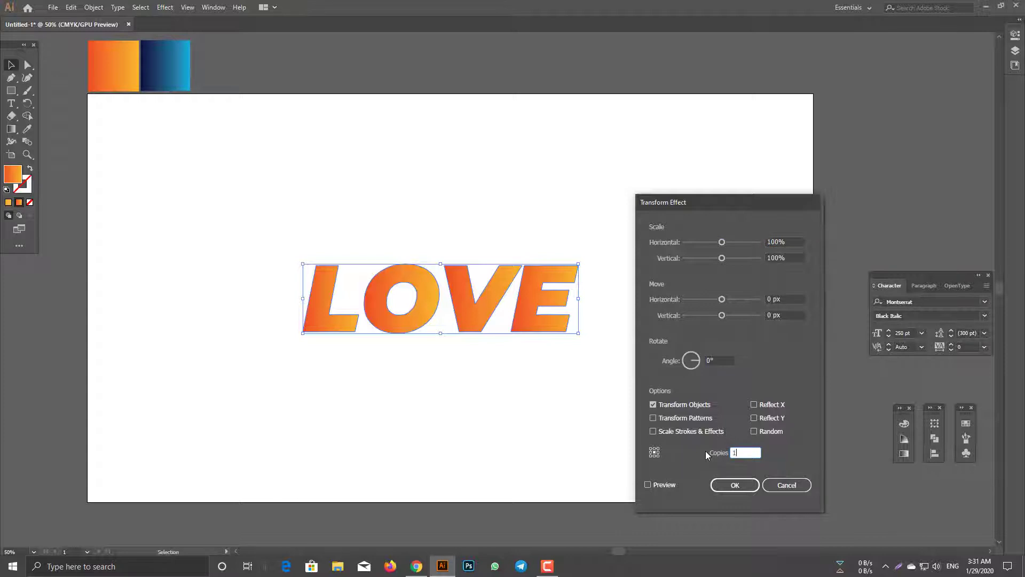
type("100")
left_click(789, 298)
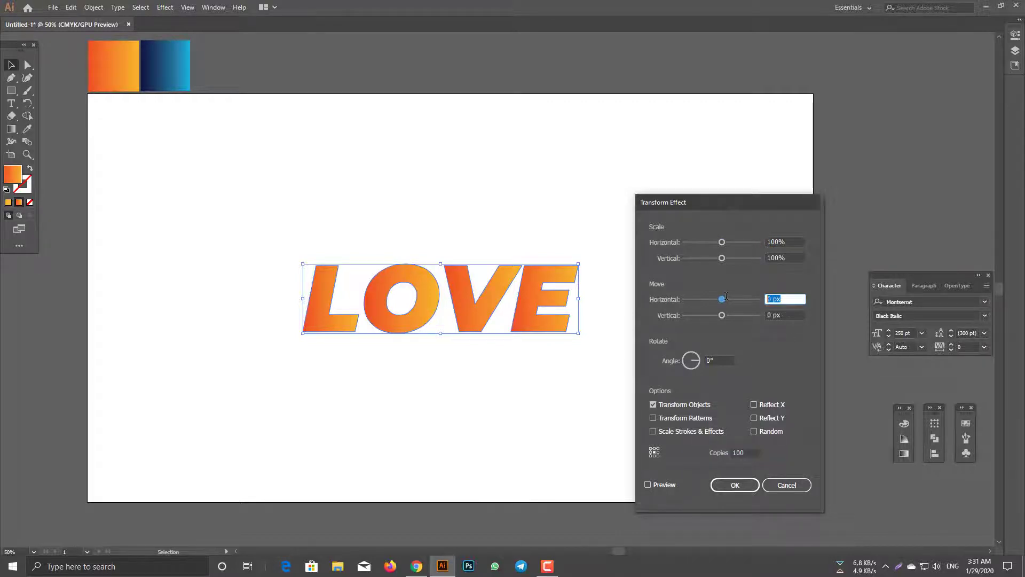
type(".5")
left_click(769, 315)
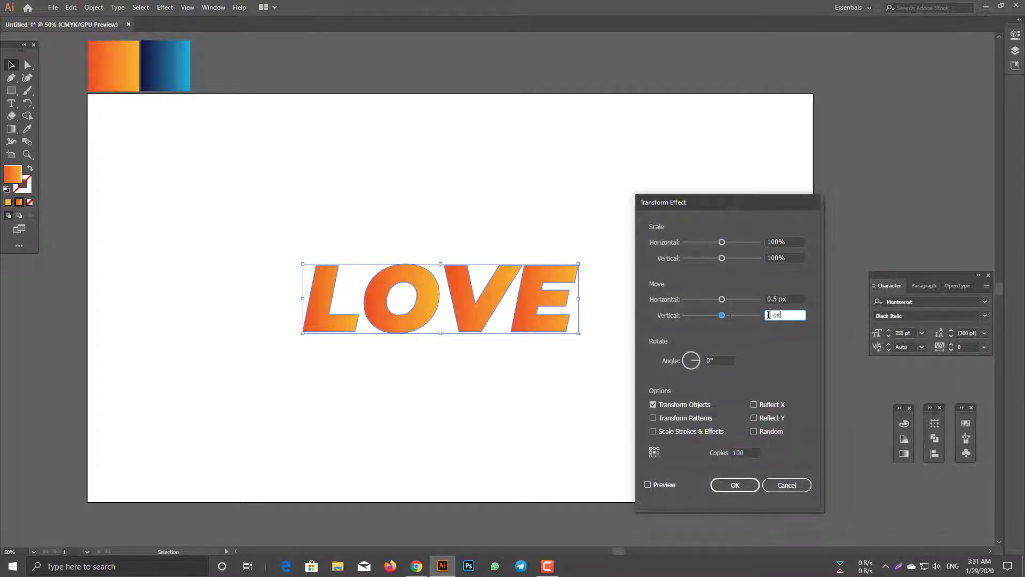
type(".5")
left_click(653, 485)
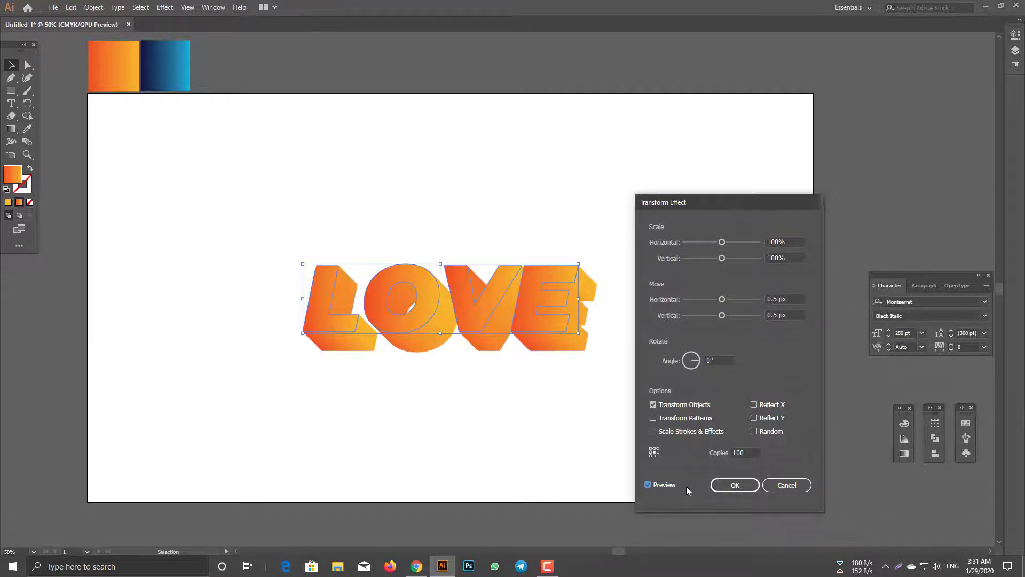
left_click(734, 485)
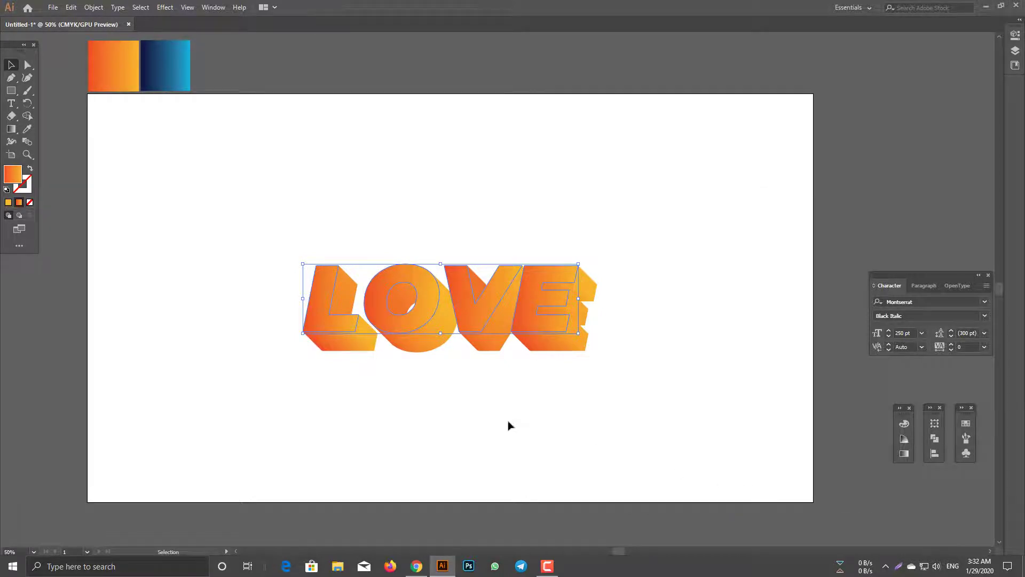
left_click(411, 417)
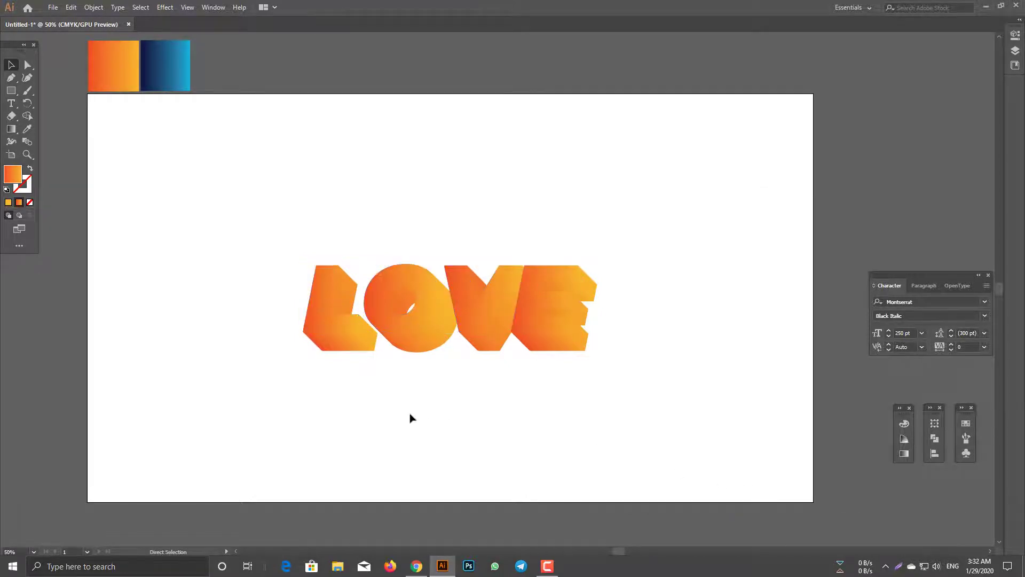
Paste the copied LOVE outlines over the orange lettering and fill them with the blue gradient sampled from the reference square.
key("ctrl+v")
left_click_drag(463, 306, 429, 317)
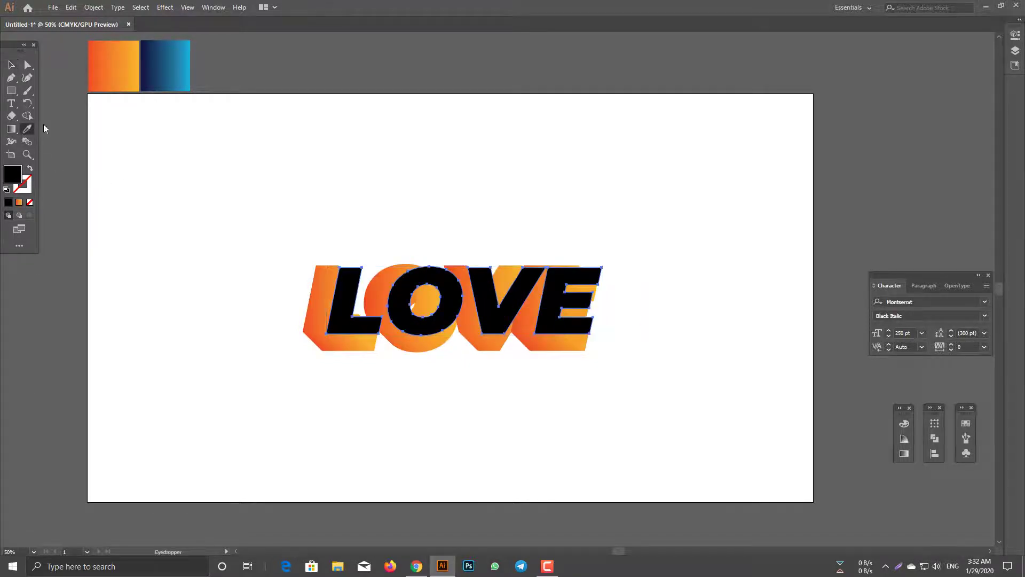
left_click(27, 129)
left_click(154, 64)
left_click(11, 65)
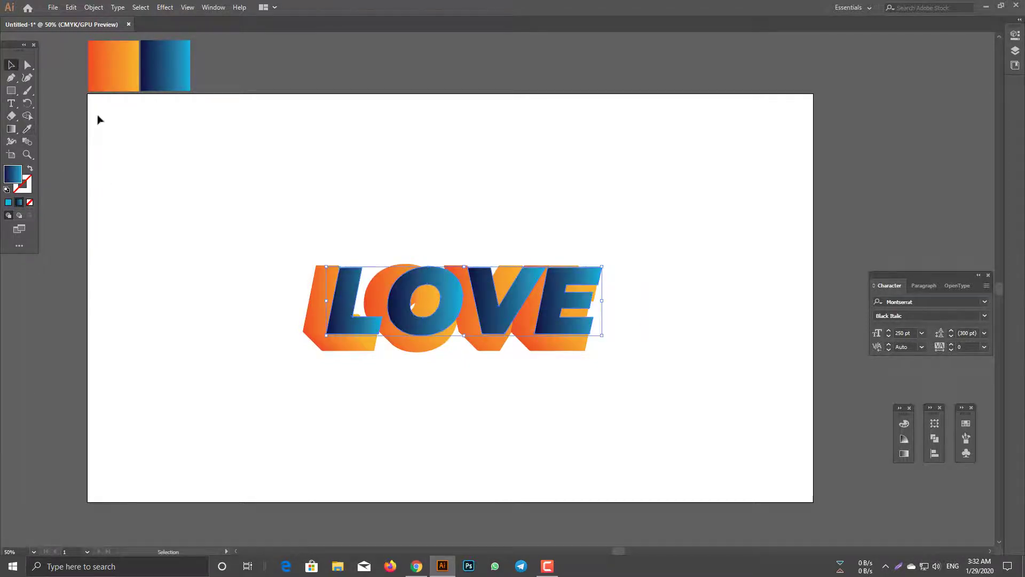
Move the blue LOVE copy onto the orange lettering's front face, matching the upper-left corner of the L.
left_click(283, 226)
scroll(297, 246, "up", 5)
scroll(499, 377, "up", 3)
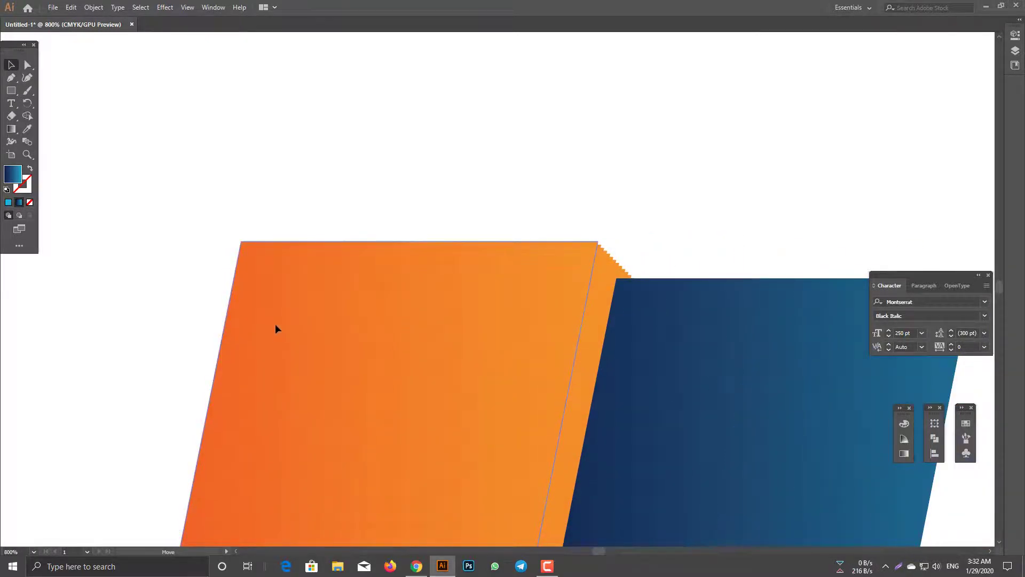
key("ctrl+z")
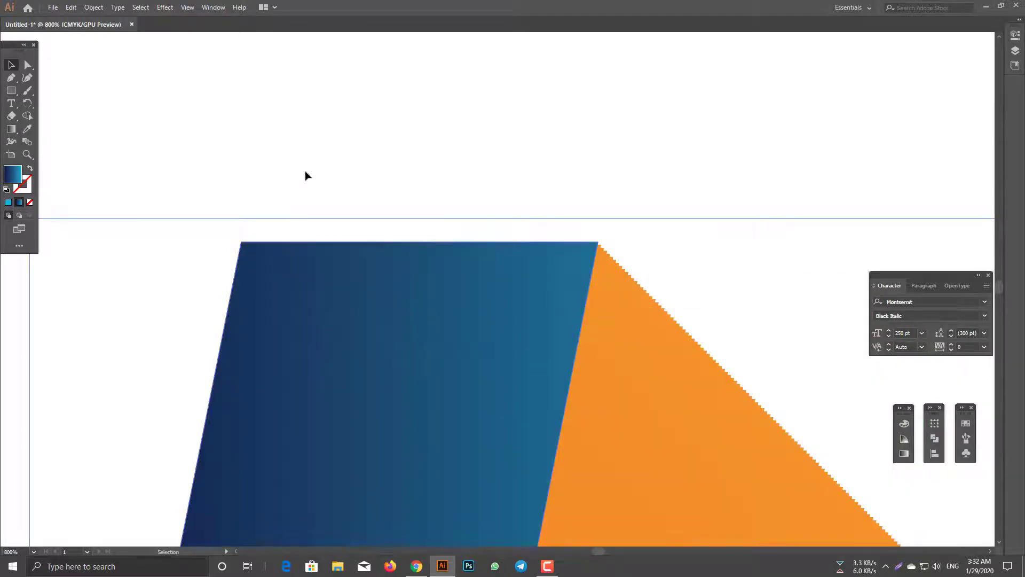
Fine-tune the blue copy's position at the L's upper-left corner so it exactly covers the orange edge.
key("ctrl+equal")
key("ctrl+equal")
key("ctrl+equal")
key("ctrl+equal")
key("ctrl+equal")
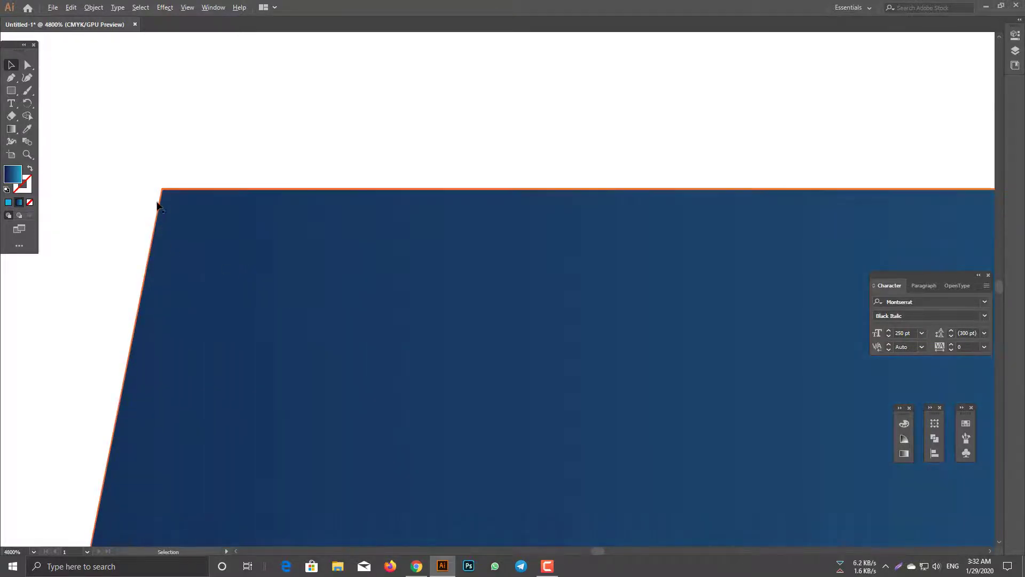
scroll(160, 198, "up", 5)
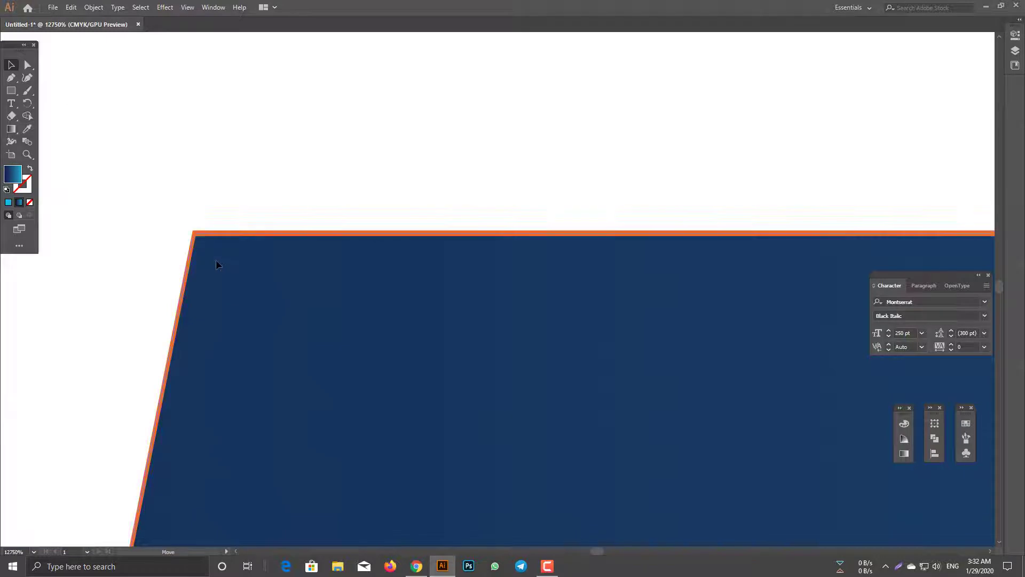
left_click(232, 210)
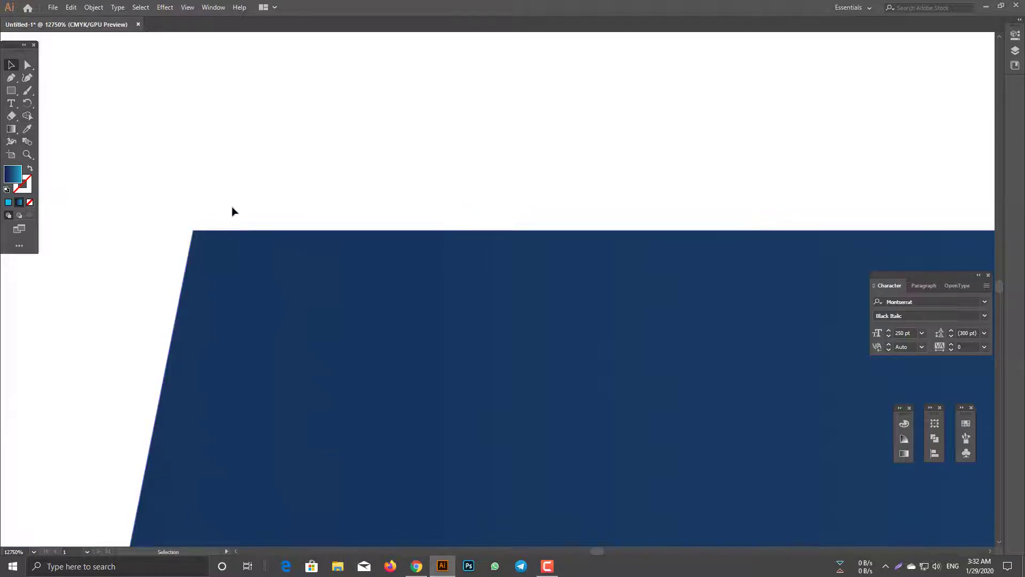
scroll(242, 182, "down", 15)
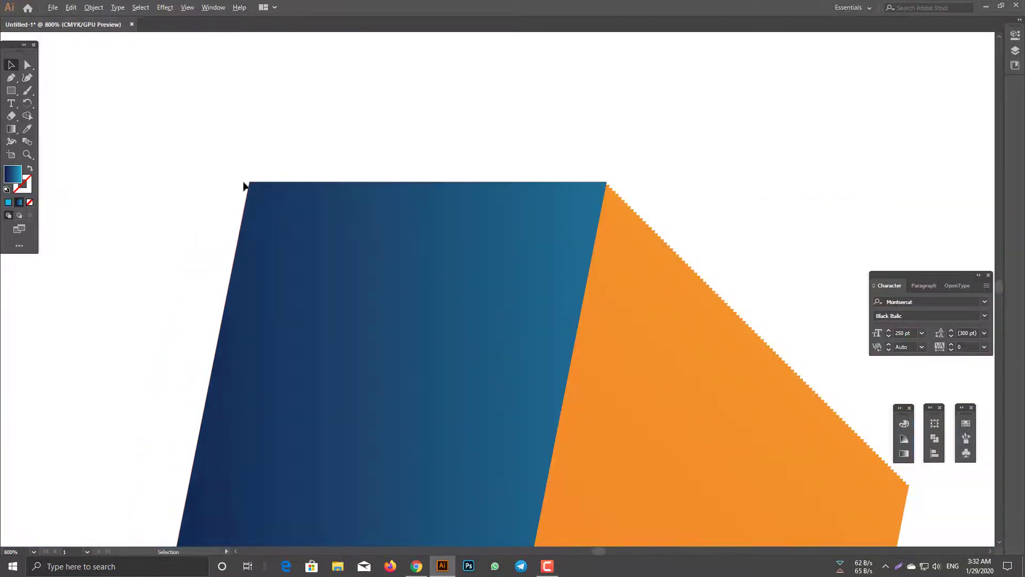
scroll(248, 188, "down", 2)
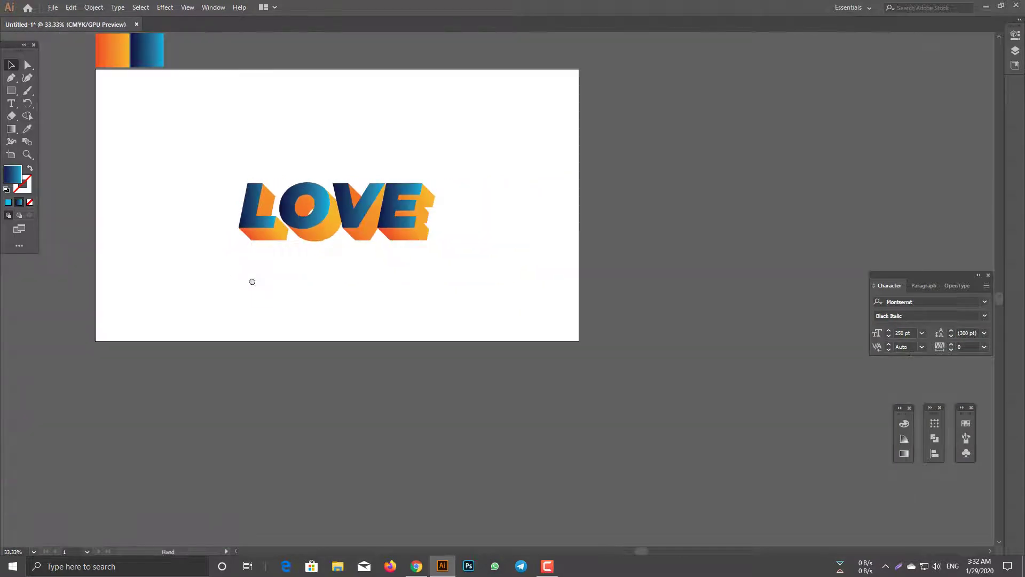
scroll(284, 319, "up", 1)
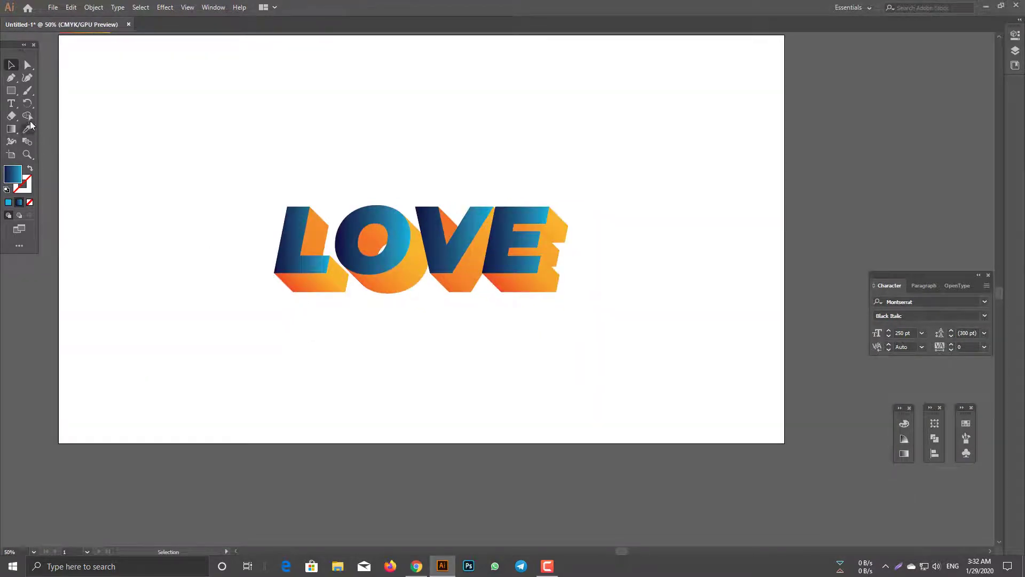
Redirect the blue gradient on the front LOVE letters to run vertically, from dark at the base to light at the top.
left_click(13, 128)
left_click(11, 65)
left_click(298, 249)
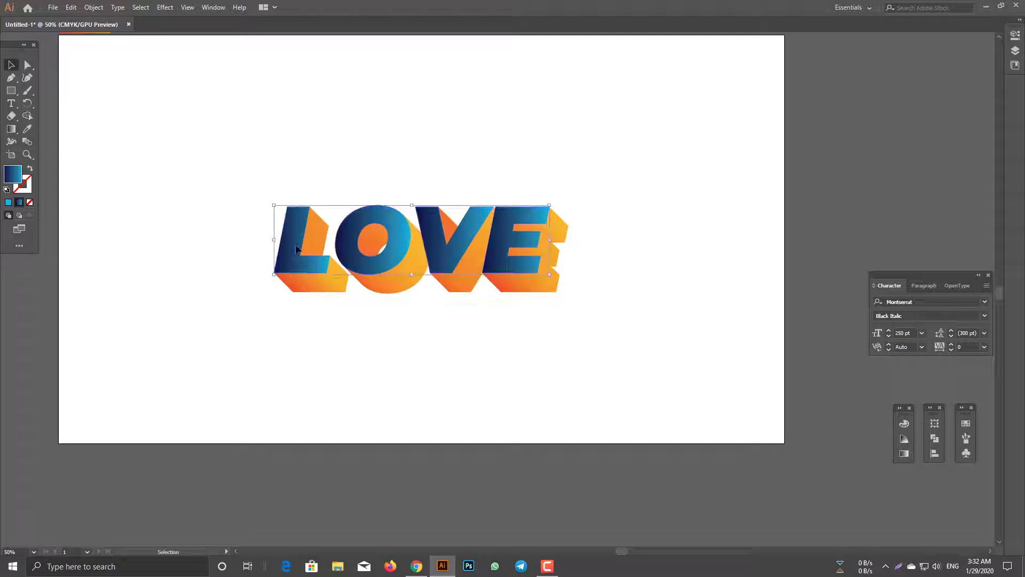
left_click(14, 131)
left_click_drag(390, 323, 387, 182)
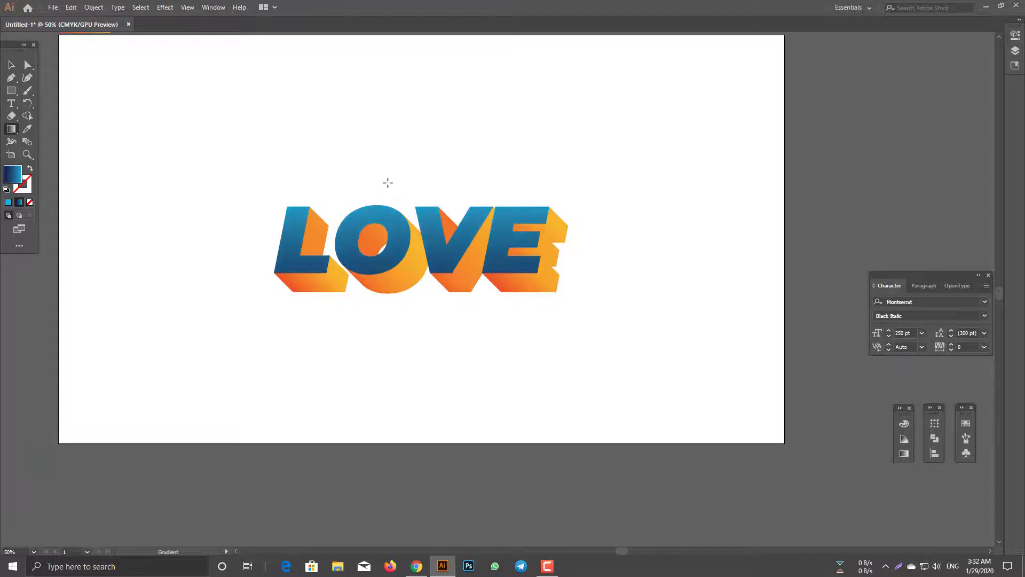
left_click(11, 65)
left_click(283, 225)
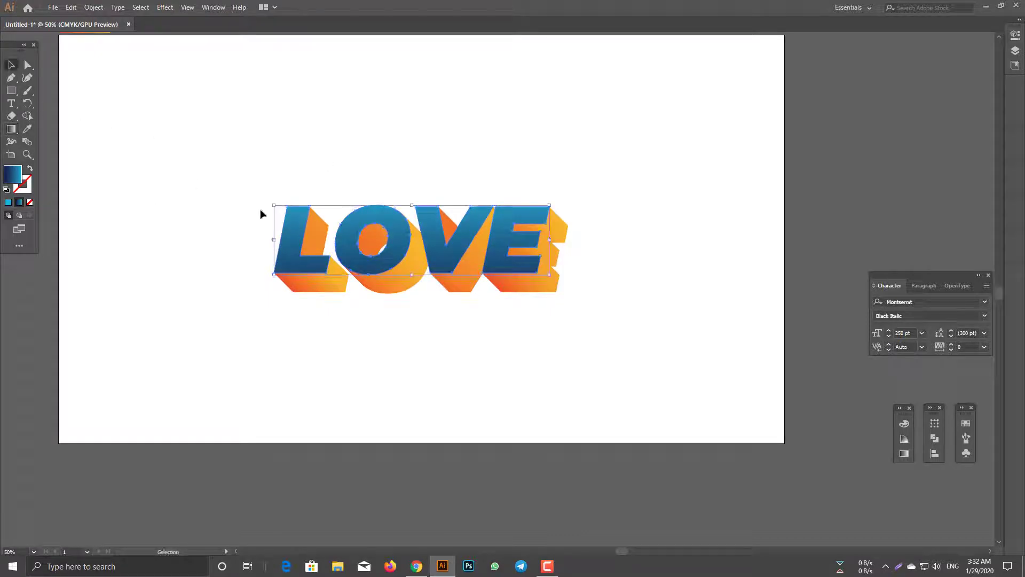
left_click_drag(263, 200, 273, 217)
left_click(273, 218)
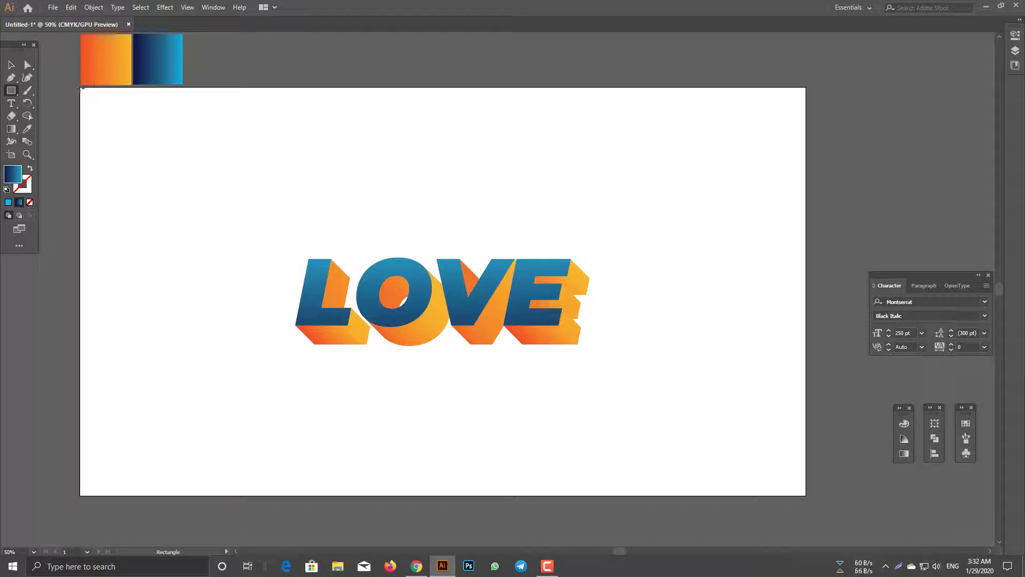
Draw a rectangle covering the whole 1920 px wide artboard and send it behind the LOVE lettering.
left_click_drag(81, 87, 807, 495)
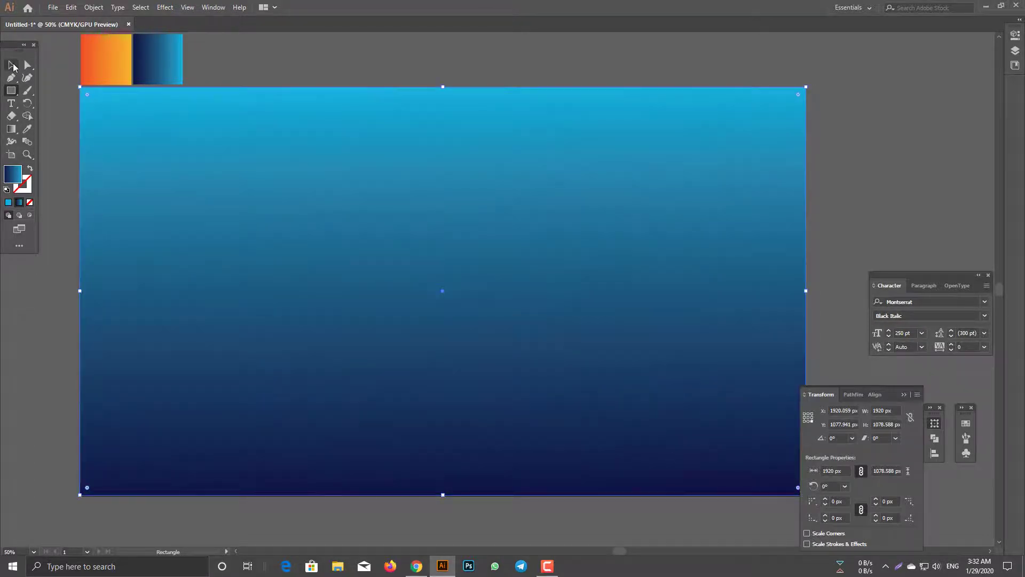
left_click(11, 64)
right_click(283, 359)
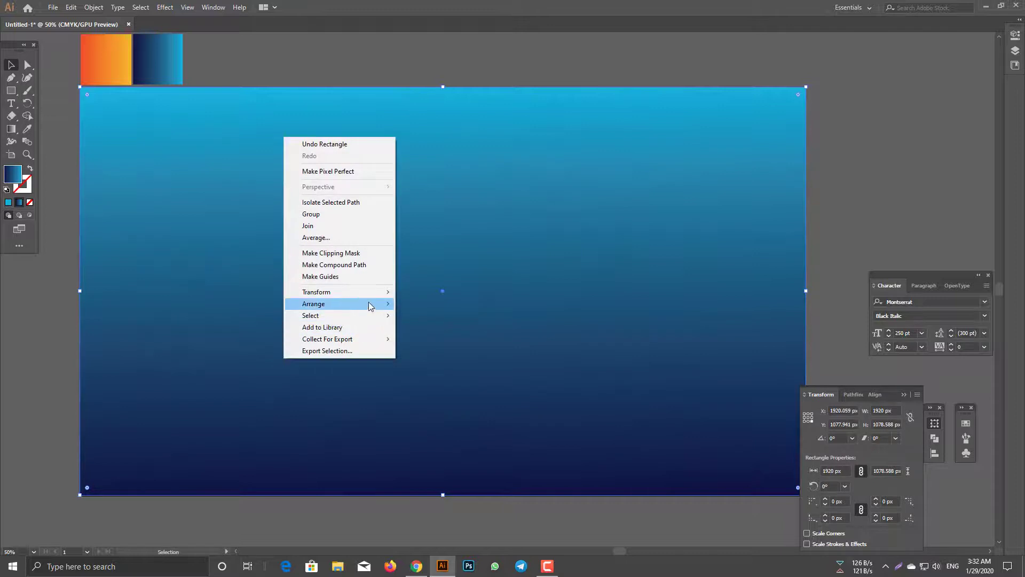
mouse_move(374, 303)
left_click(422, 339)
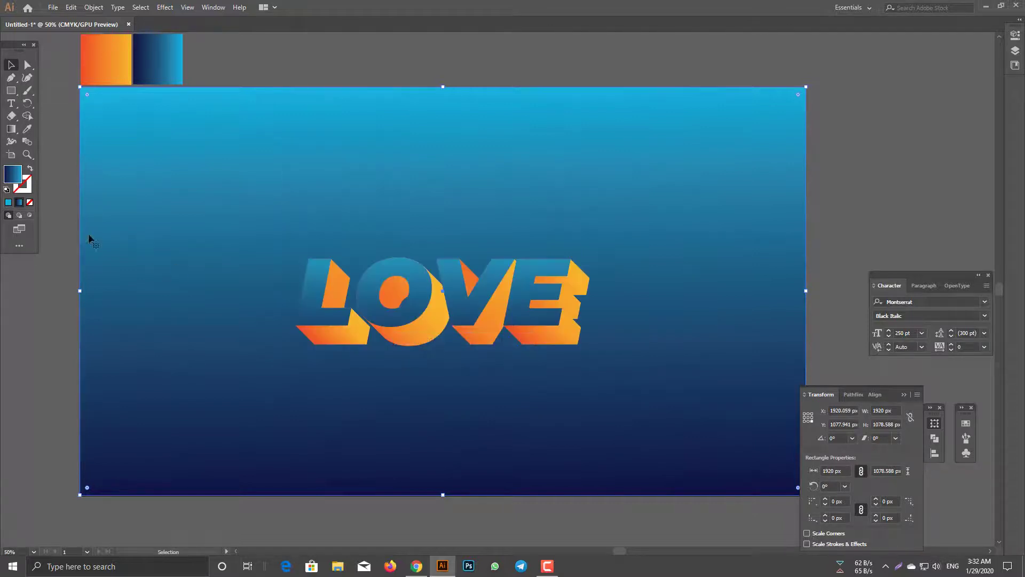
Replace the background rectangle's gradient with a solid black fill, 000000.
left_click(8, 202)
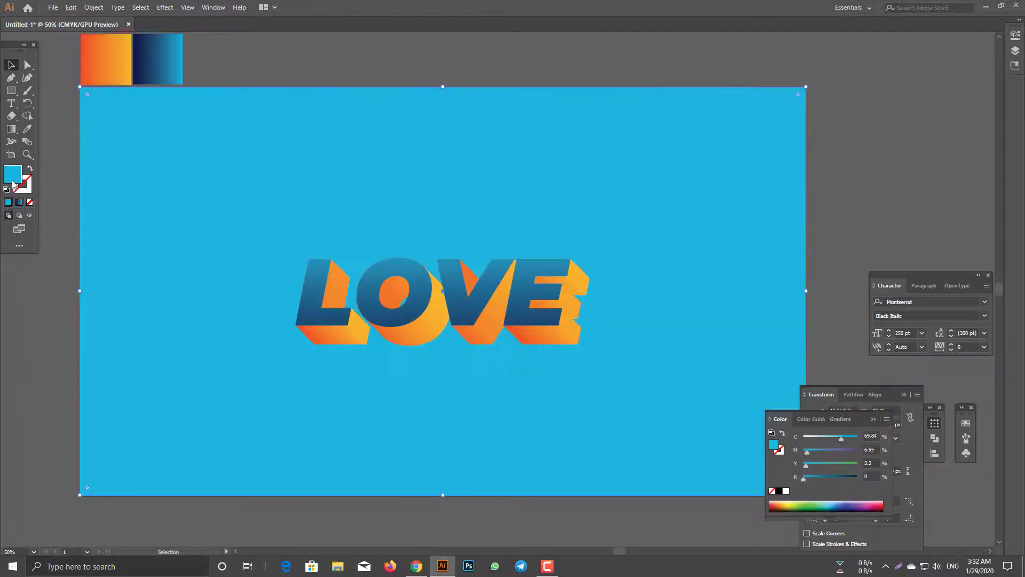
double_click(13, 181)
left_click_drag(403, 280, 373, 346)
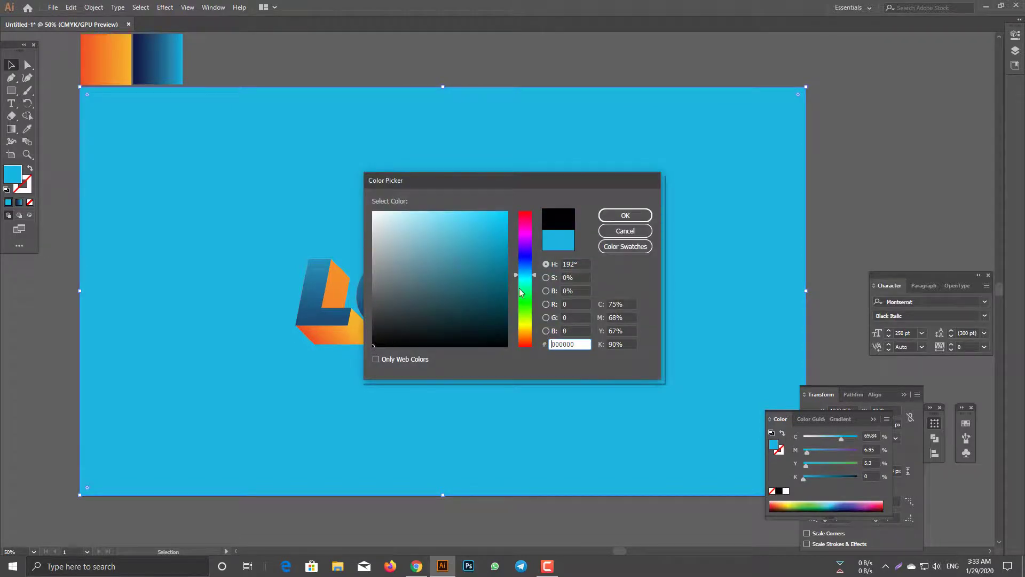
left_click(621, 217)
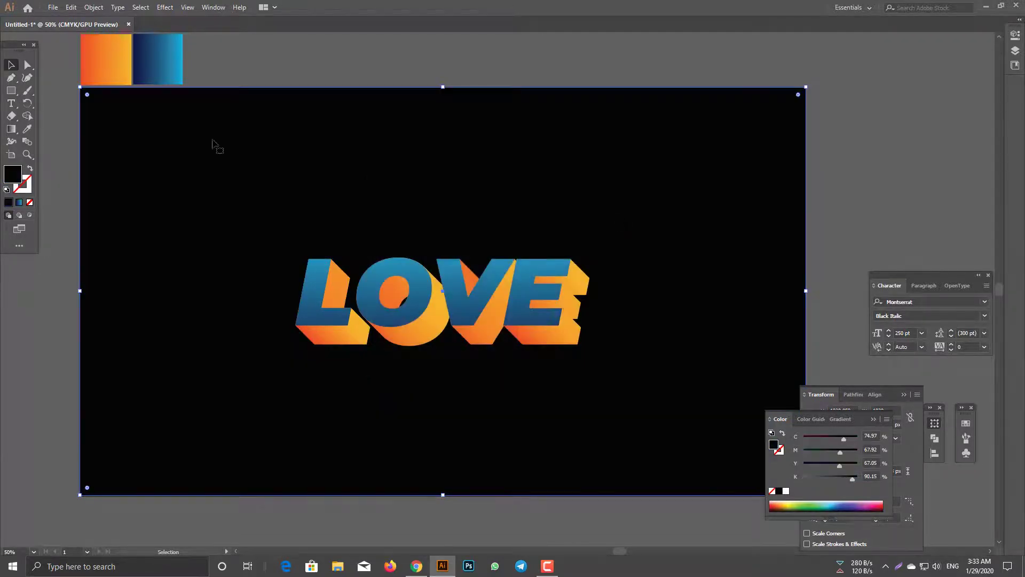
left_click(333, 65)
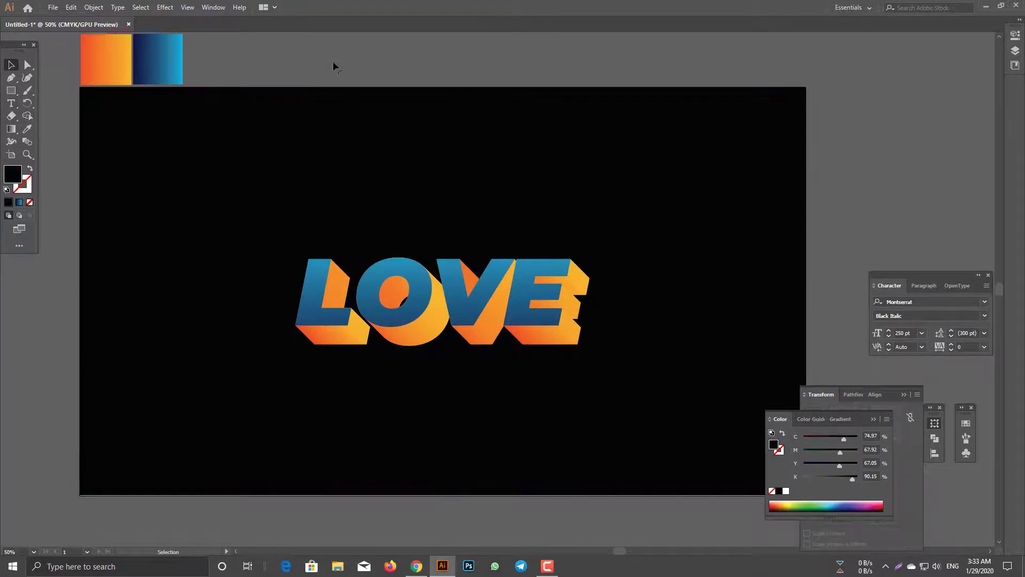
Paste another LOVE copy over the blue front letters and turn it into an unfilled outline with a white FFFFFF stroke.
key("ctrl+v")
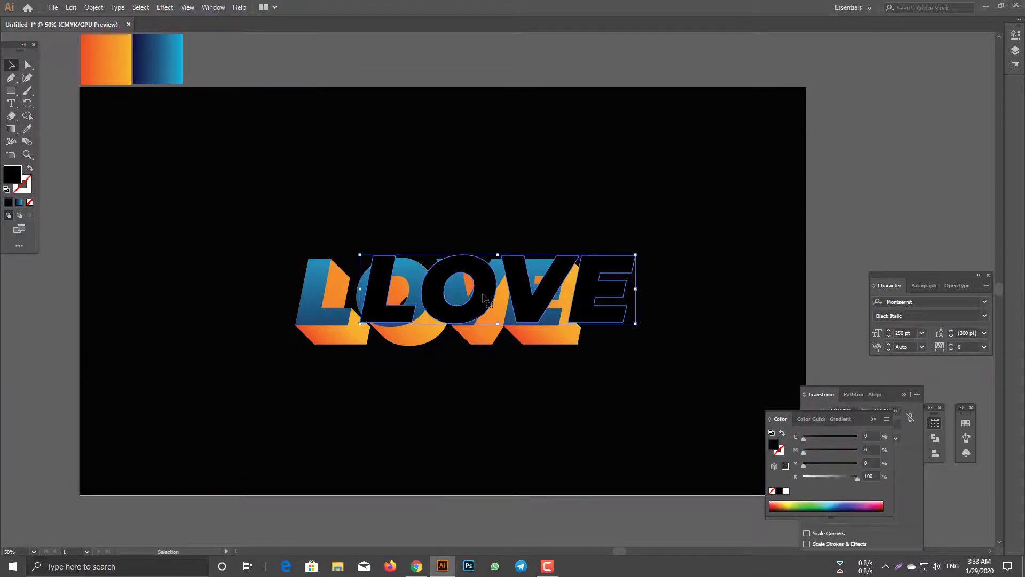
left_click_drag(483, 297, 418, 300)
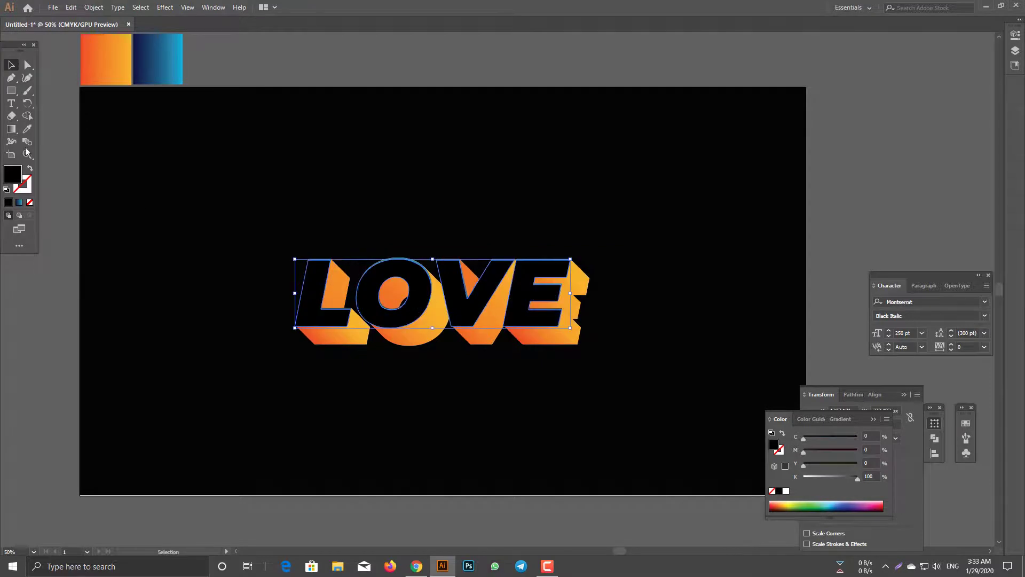
left_click(30, 169)
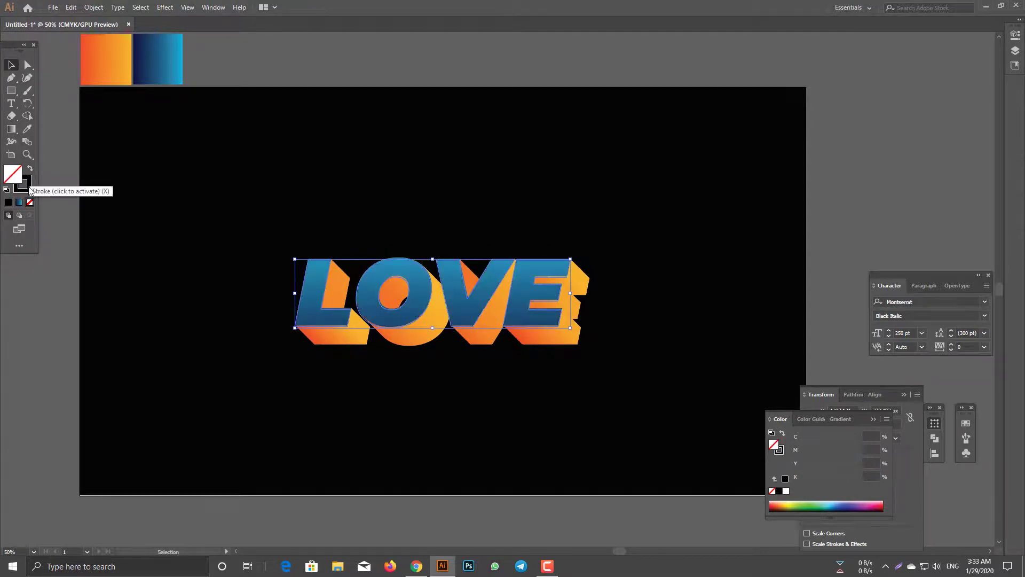
double_click(28, 189)
type("FFFFFF")
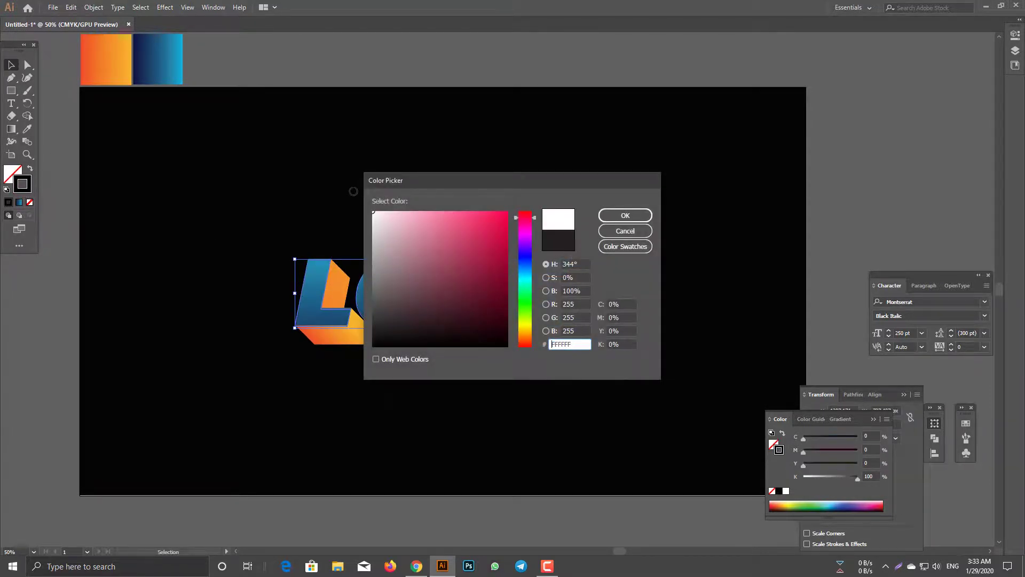
left_click(624, 215)
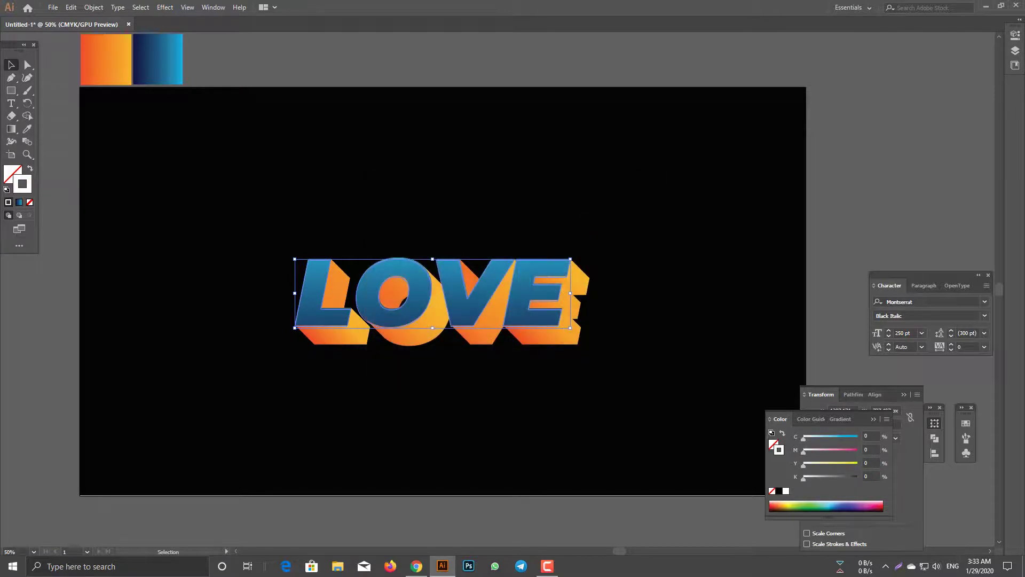
Increase the white LOVE outline's stroke weight to 6 pt.
left_click(1020, 21)
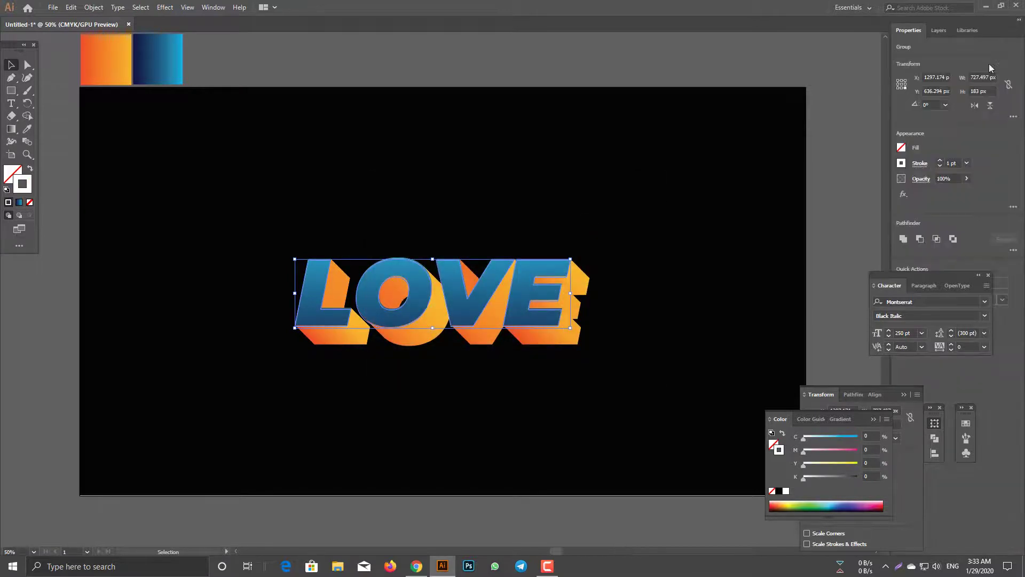
left_click(941, 162)
left_click(941, 162)
left_click(941, 162)
left_click(941, 162)
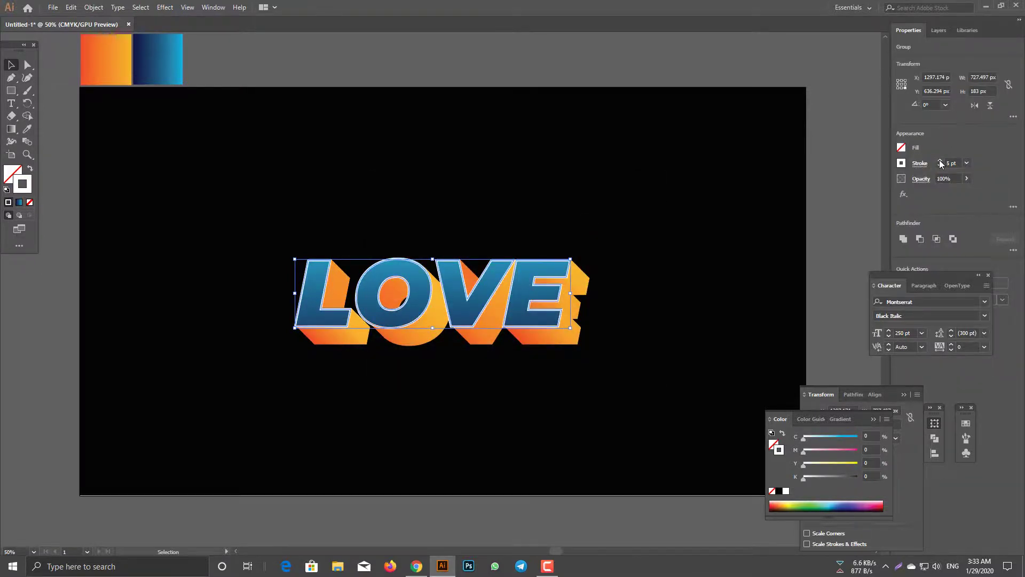
left_click(941, 162)
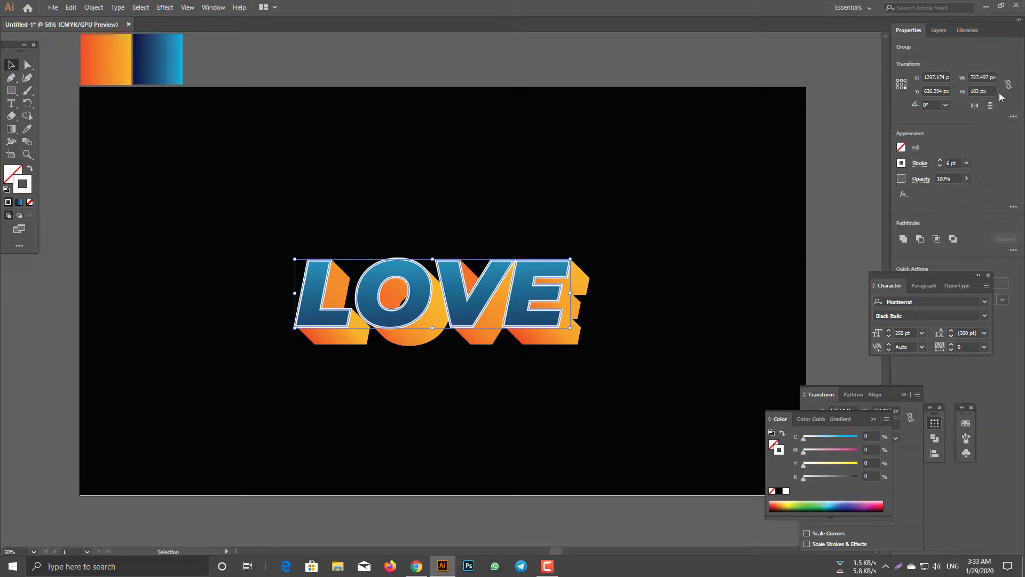
left_click(1019, 20)
left_click(323, 229)
Try to offset the lettering by nudging the blue front letters upward against the white outline.
scroll(299, 270, "up", 5)
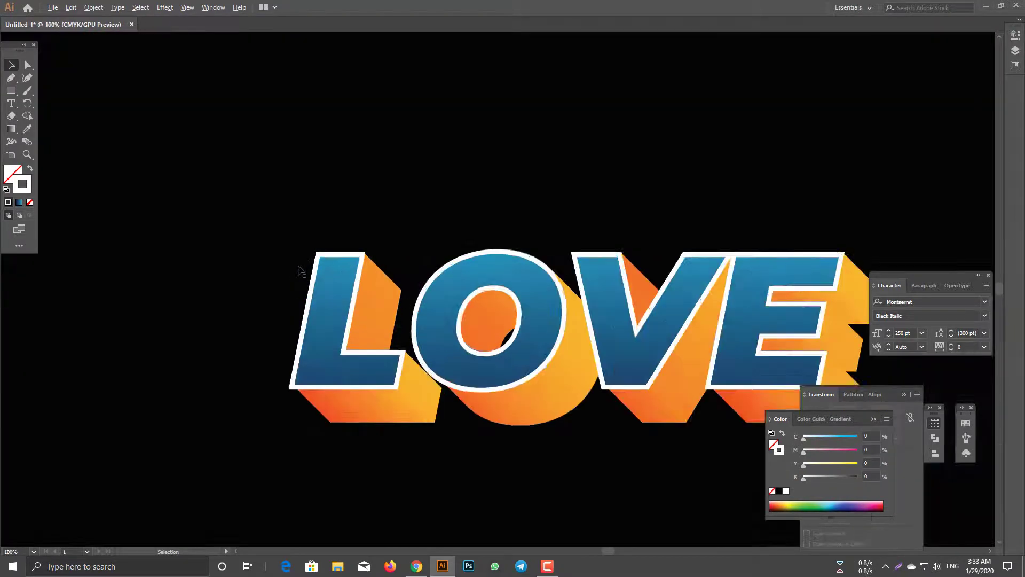
left_click(354, 246)
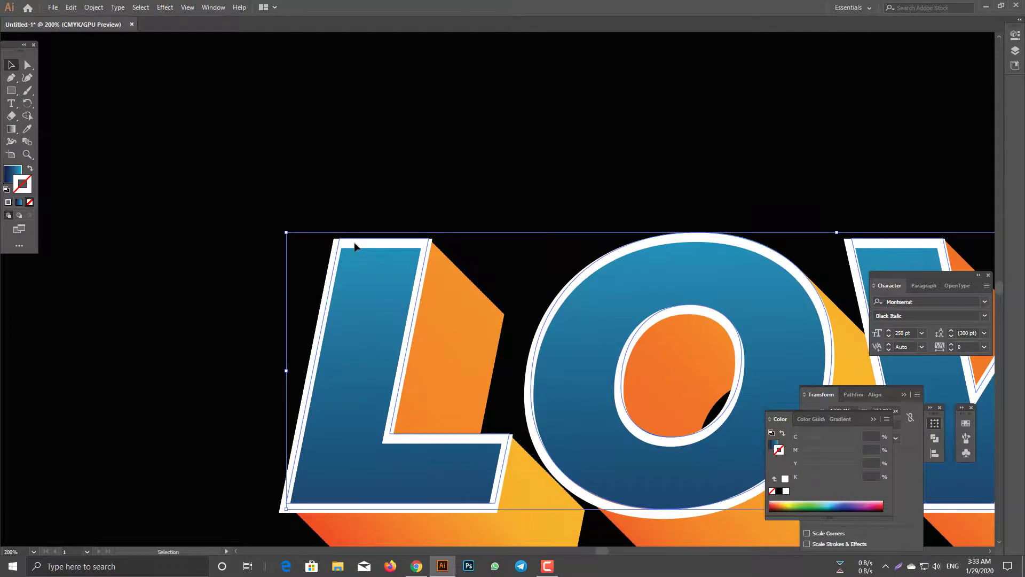
key("Up")
key("Up")
key("Up")
key("Up")
key("Up")
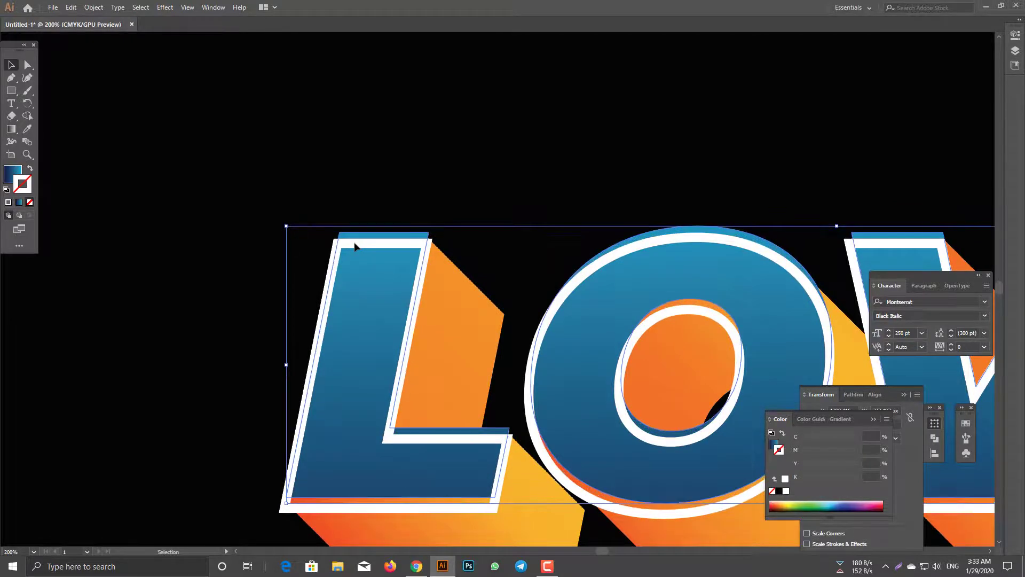
key("Down")
key("Down")
key("Down")
key("Down")
key("Down")
left_click(350, 241)
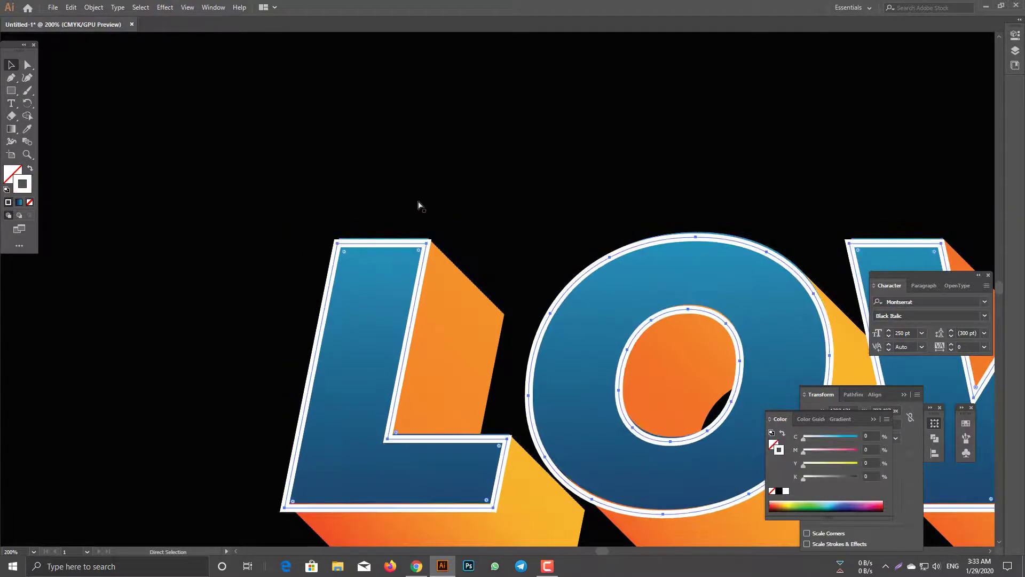
left_click(446, 194)
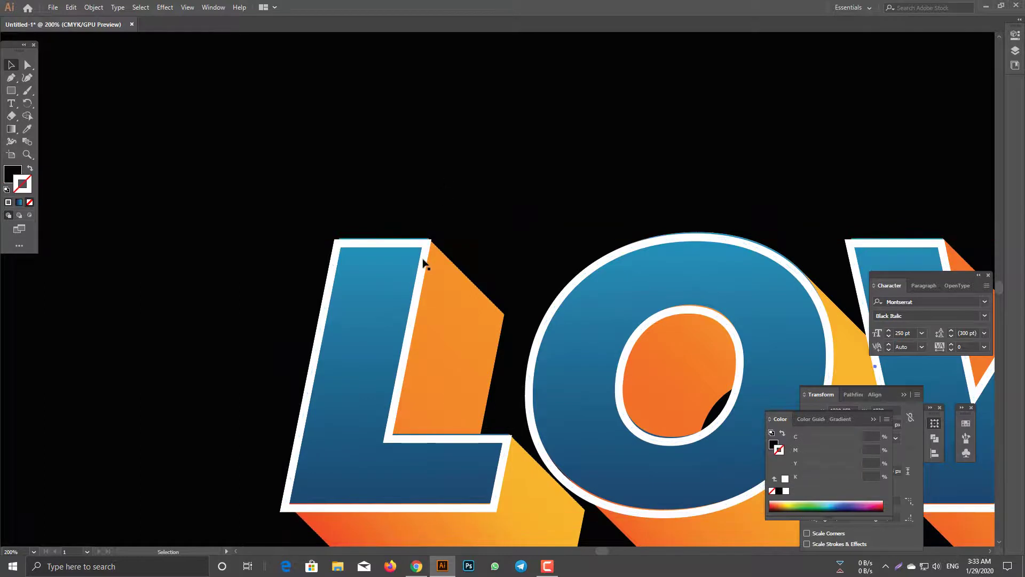
left_click(423, 262)
key("Up")
key("Up")
key("Up")
key("Up")
key("Up")
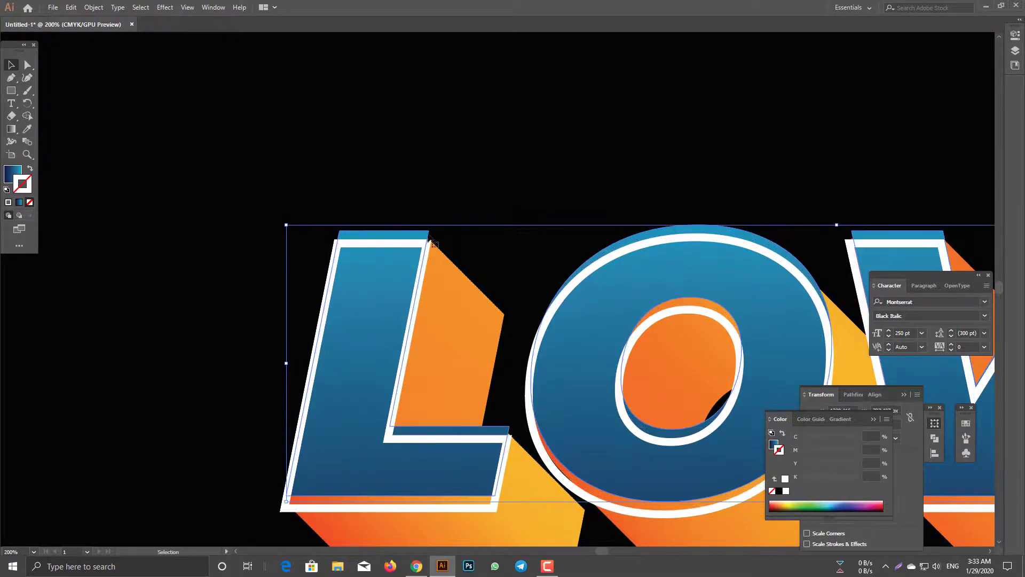
Undo the nudges of the blue letters and the white outline's stroke weight increase.
key("a")
key("ctrl+z")
key("ctrl+z")
key("ctrl+z")
key("ctrl+z")
key("ctrl+z")
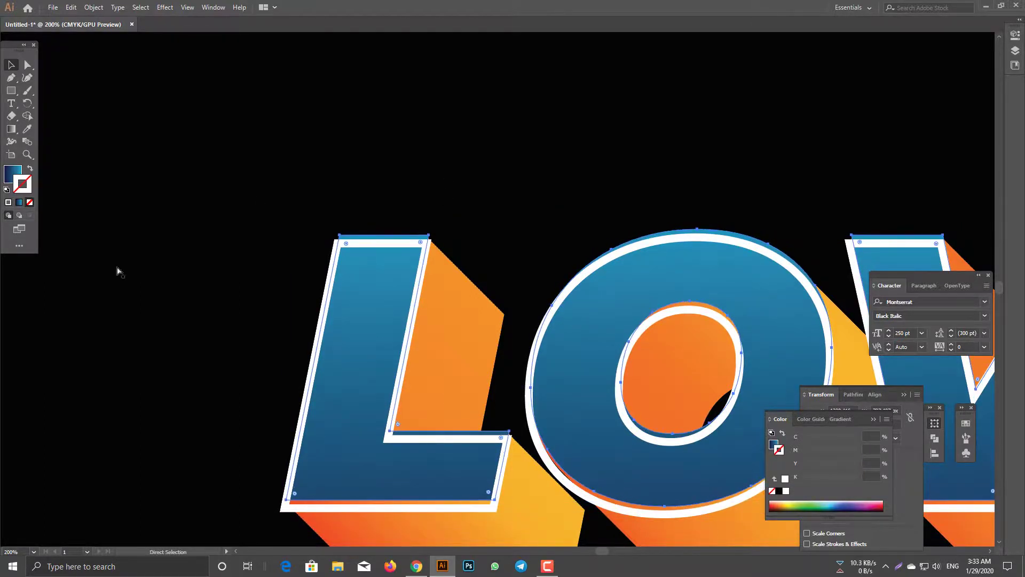
key("ctrl+z")
key("ctrl+z")
key("ctrl+z")
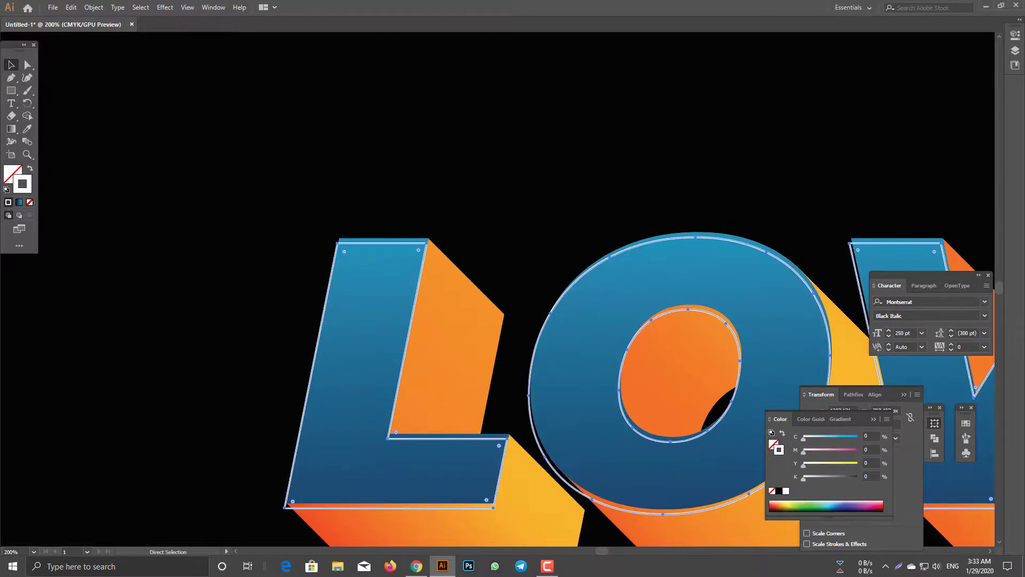
Set the stroke weight of the still selected white LOVE outline to 6 pt.
key("v")
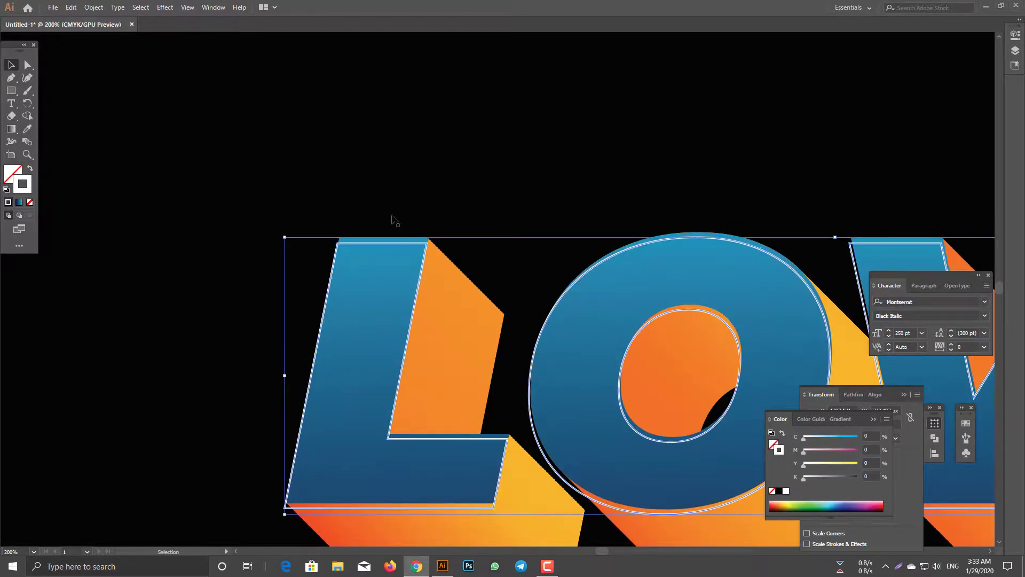
scroll(464, 199, "down", 2, "alt")
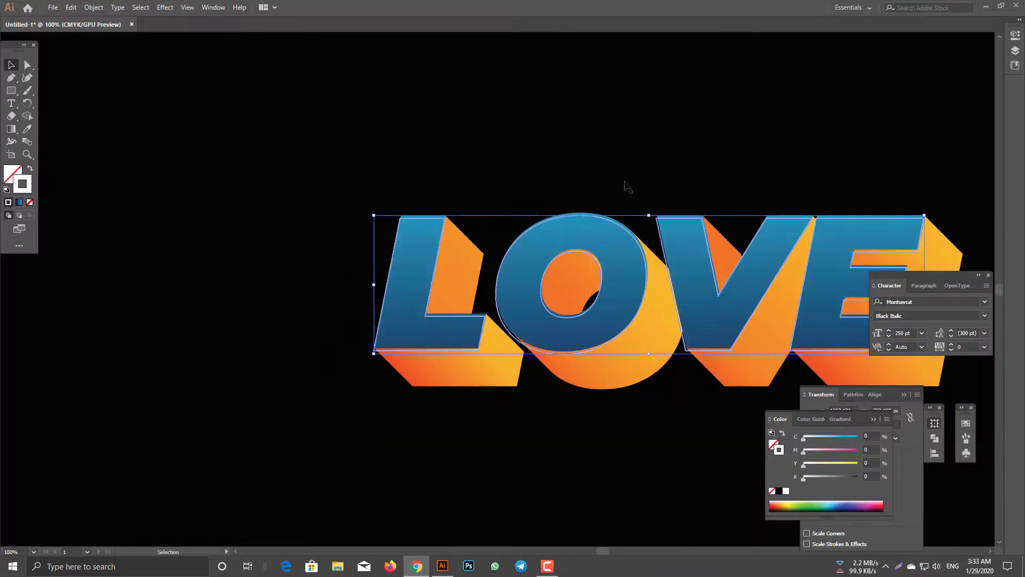
left_click_drag(569, 188, 474, 222)
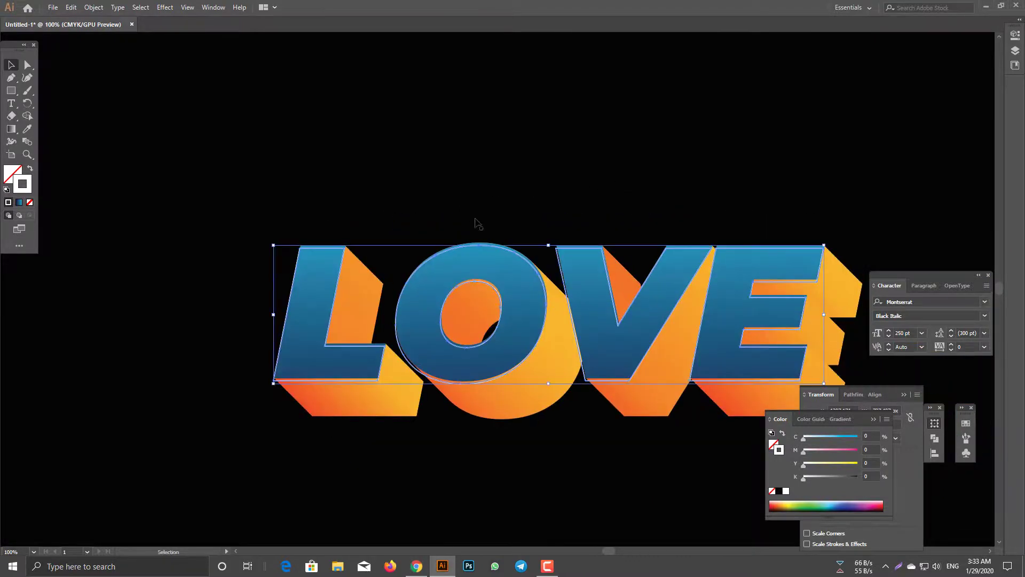
left_click(1019, 22)
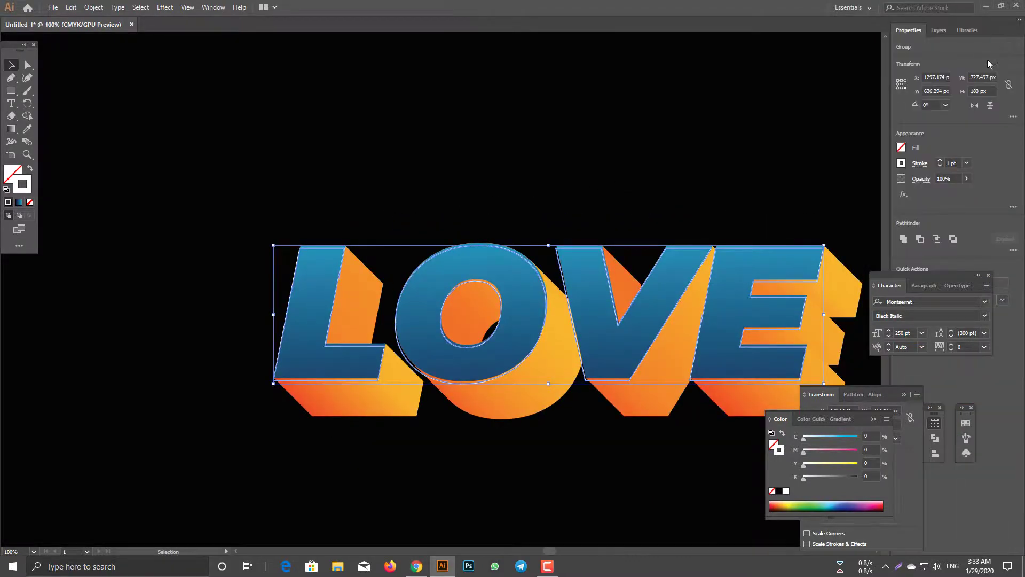
left_click(941, 162)
left_click(941, 162)
left_click(941, 161)
left_click(941, 161)
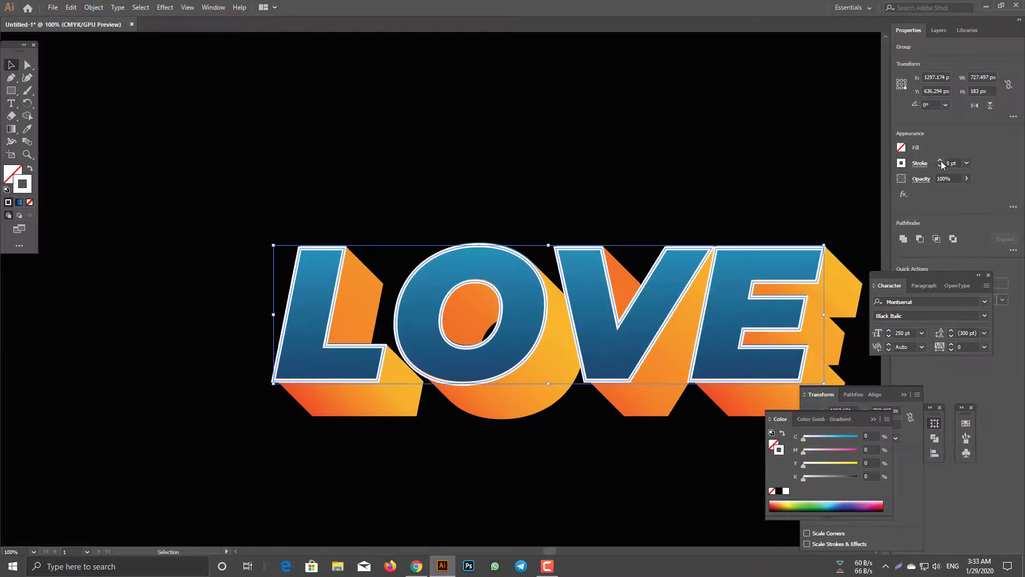
left_click(941, 161)
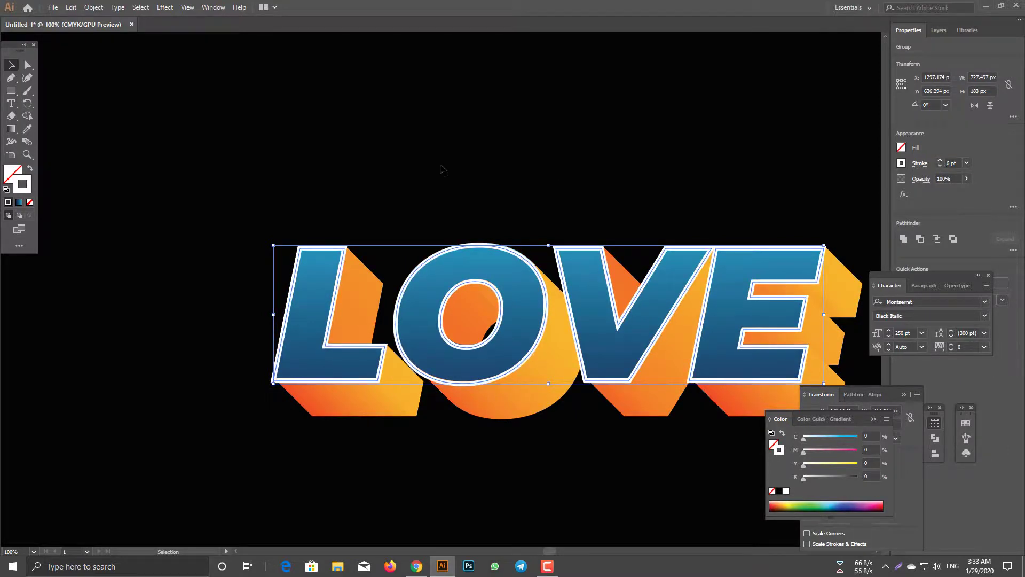
left_click(313, 172)
Nudge the white LOVE outline 10 px up and 5 px left so it sits offset from the blue letters.
scroll(291, 214, "up", 2)
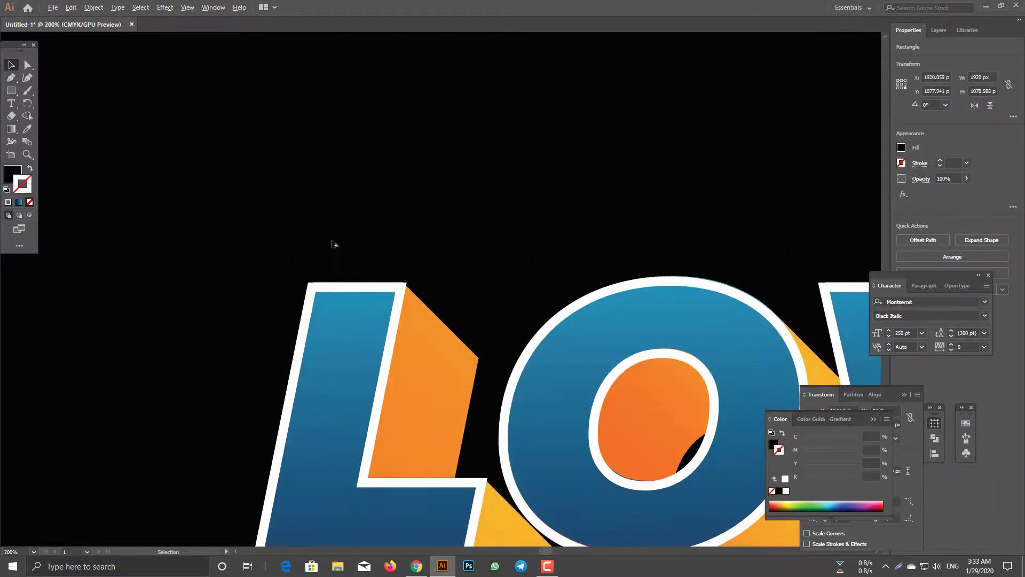
left_click(399, 299)
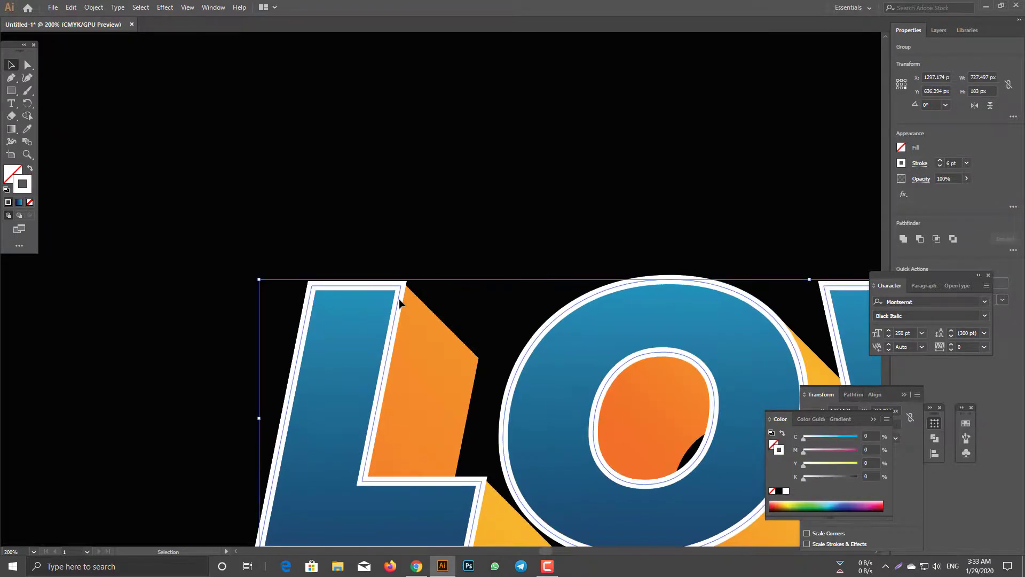
key("Up")
key("Up")
key("Up")
key("Up")
key("Up")
key("Up")
key("Up")
key("Up")
key("Up")
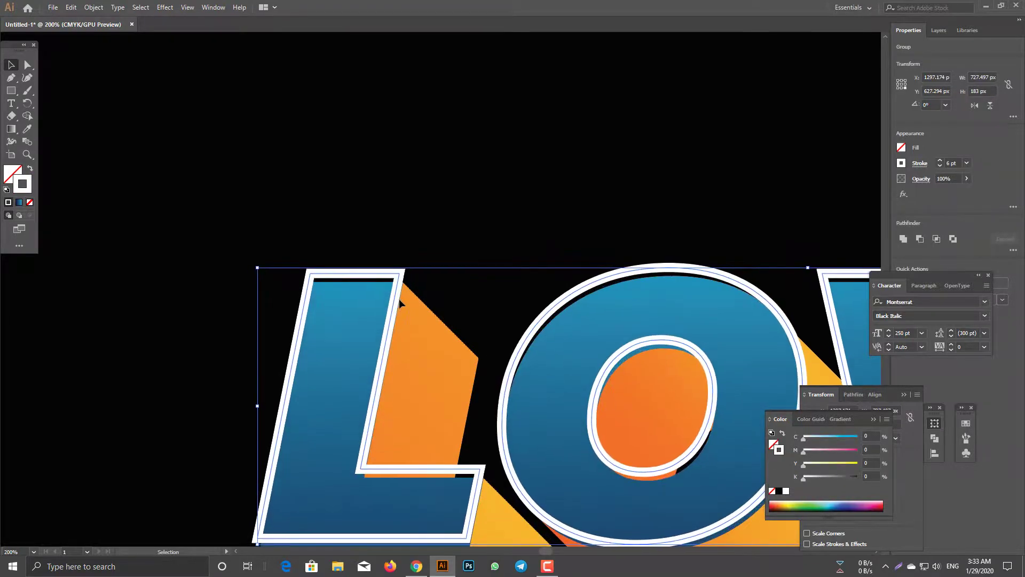
key("Left")
key("Left")
key("Left")
key("Left")
key("Left")
key("Up")
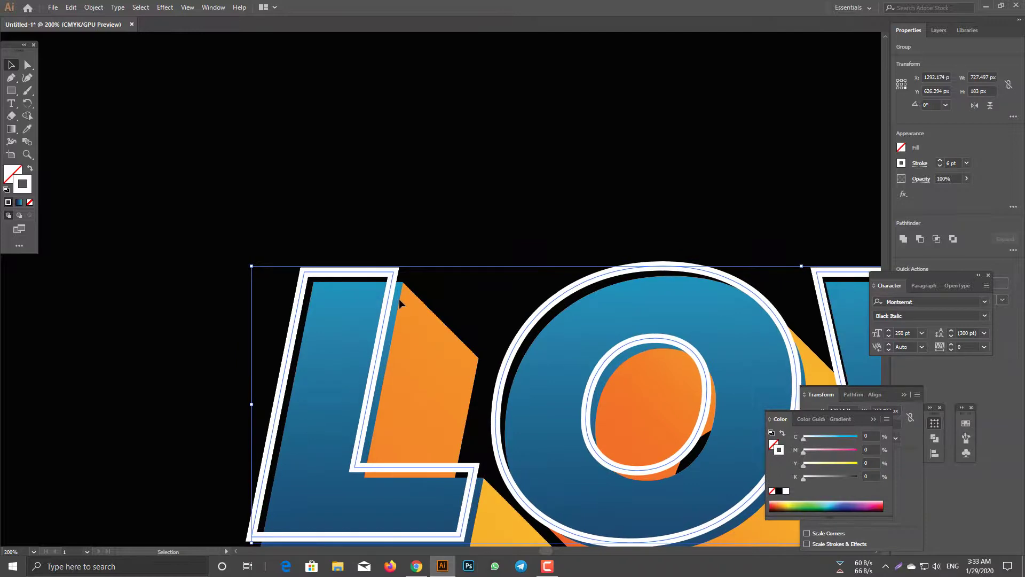
left_click(332, 178)
scroll(331, 178, "down", 2)
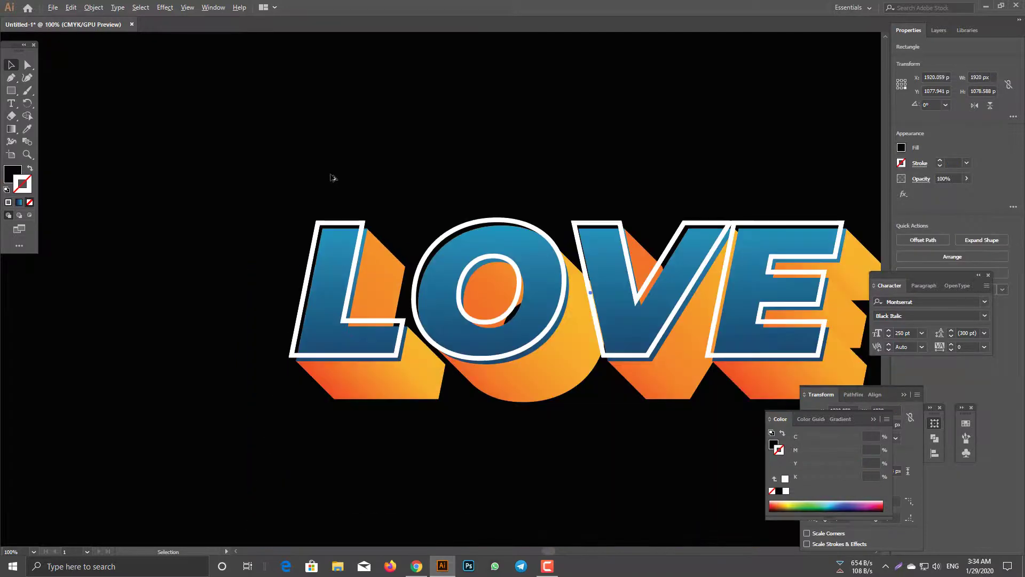
scroll(354, 178, "down", 3)
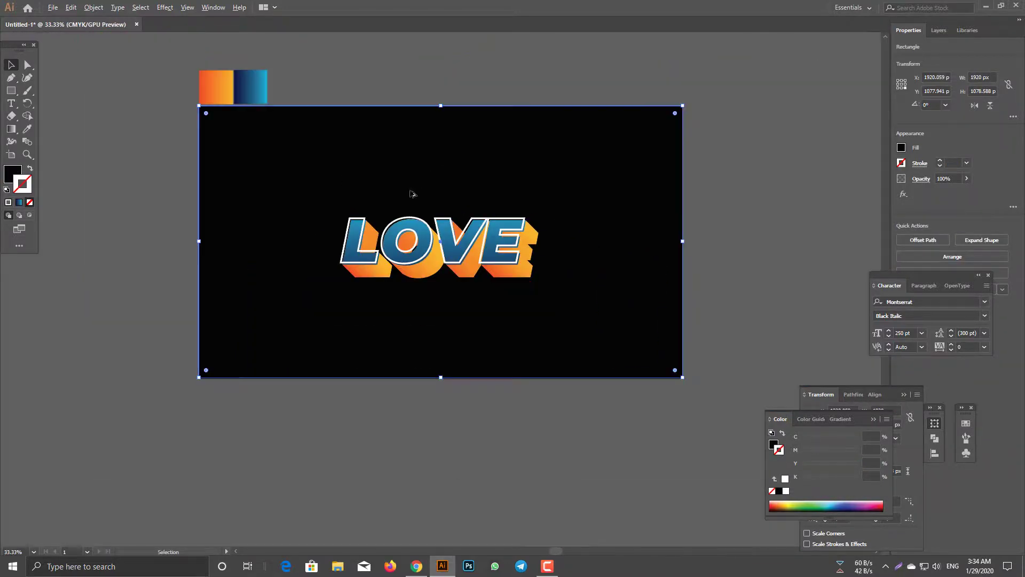
Lock the black background rectangle and examine the LOVE lettering with its offset white outline up close.
scroll(413, 193, "up", 1)
key("ctrl+2")
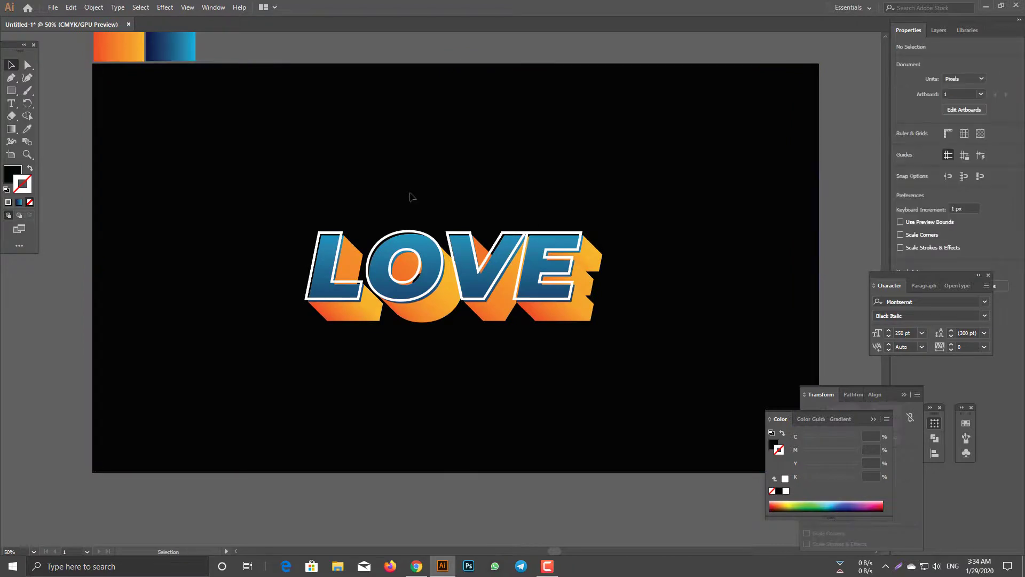
scroll(412, 197, "up", 1)
scroll(366, 391, "up", 1)
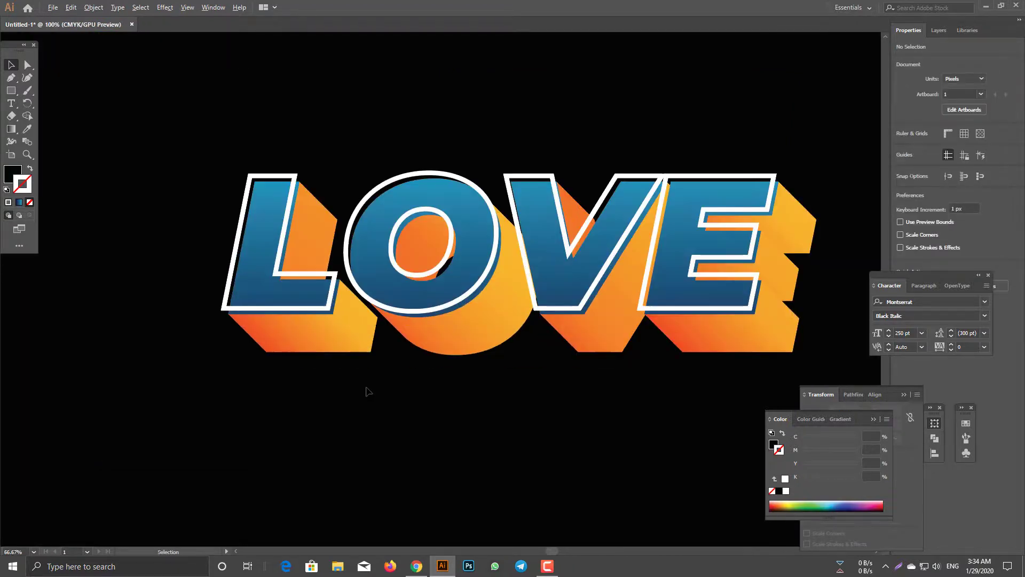
left_click_drag(481, 385, 444, 409)
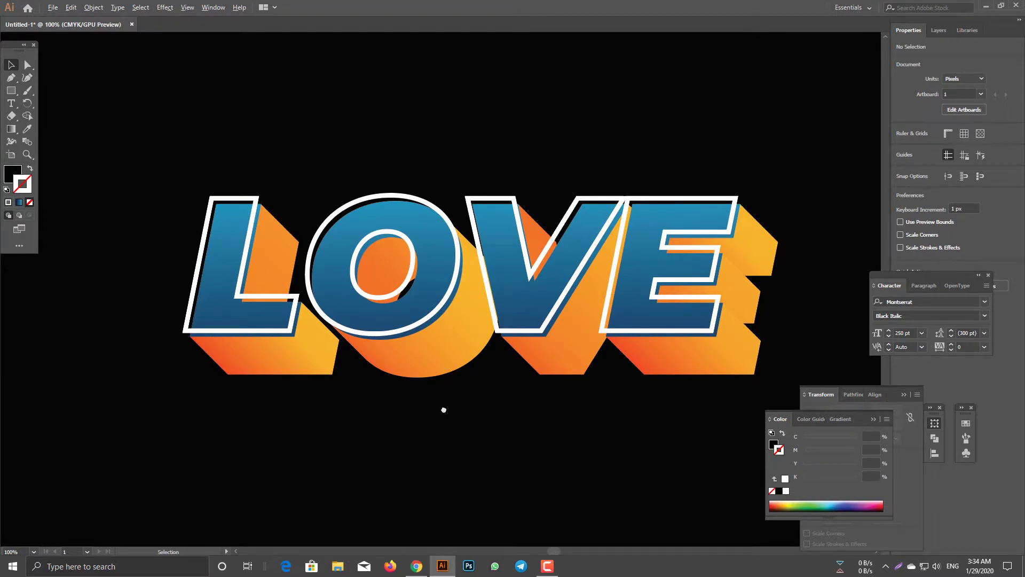
scroll(444, 409, "down", 2)
left_click_drag(437, 435, 425, 408)
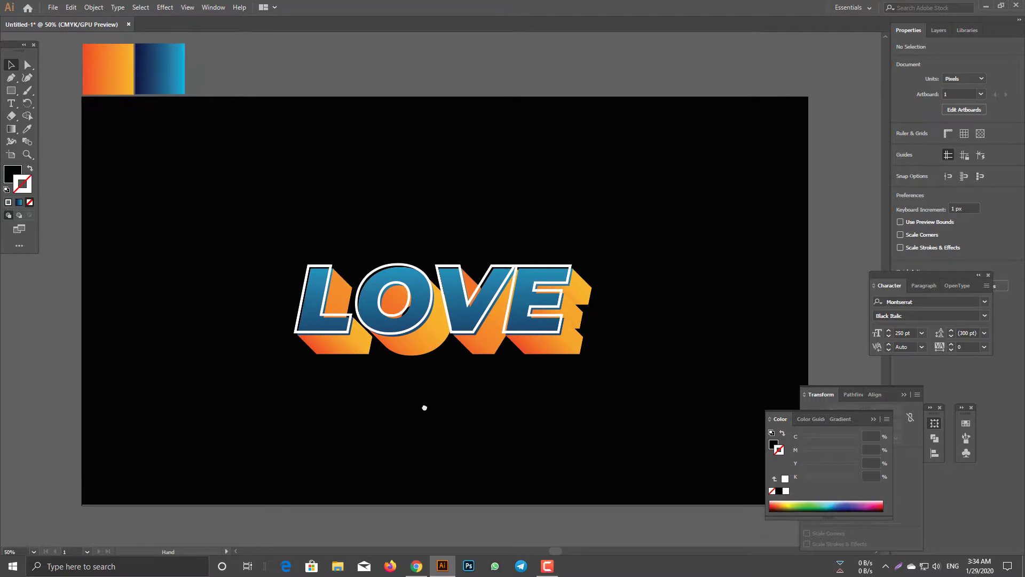
Unlock the black background rectangle and extend its lower edge slightly down to meet the artboard's edge, leaving nothing selected.
key("ctrl")
left_click(381, 435)
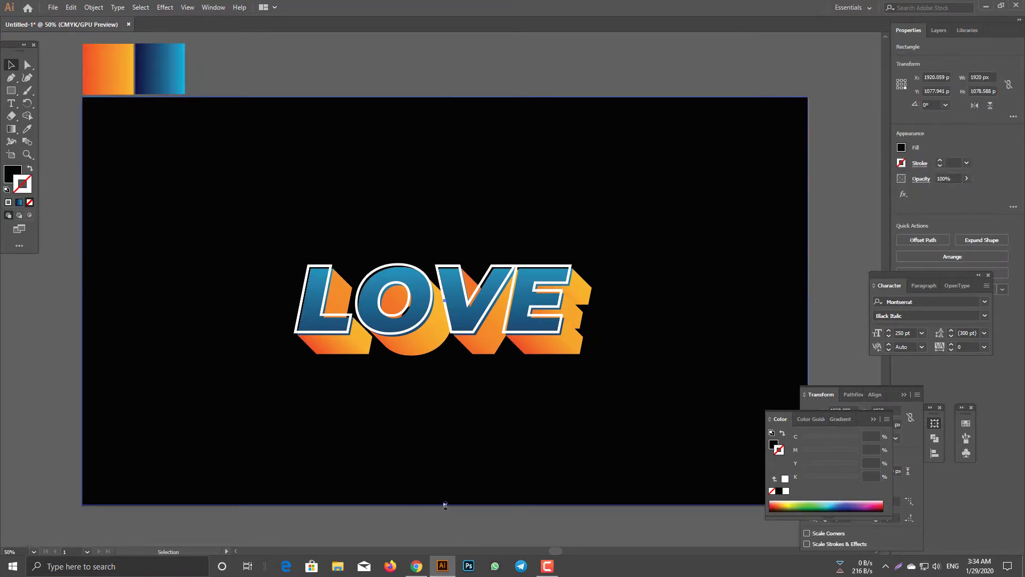
left_click_drag(445, 505, 445, 506)
left_click(414, 62)
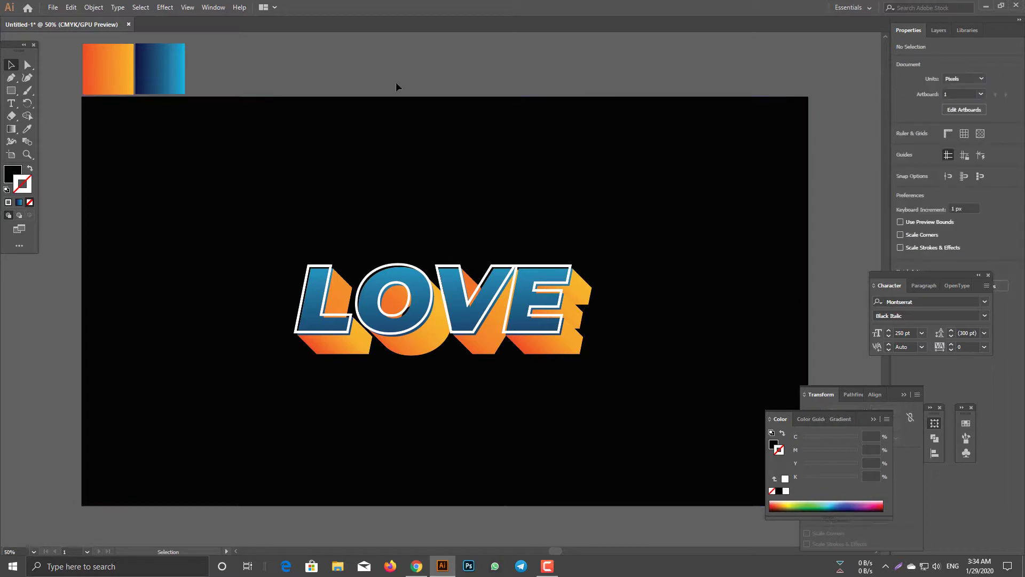